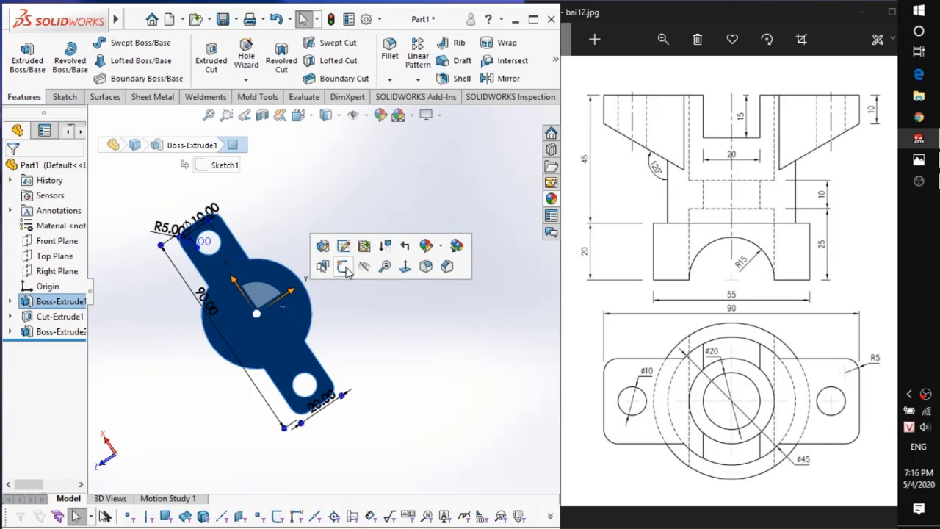
Sketch a circle about 29 mm in diameter, centred on the origin, on the flat face shared by the cylinder and its ears
click(343, 267)
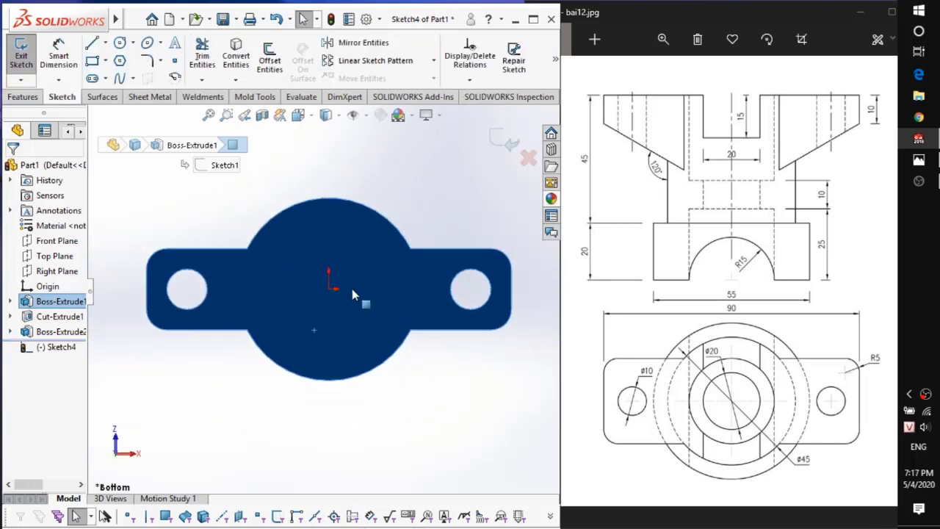
key(c)
click(329, 289)
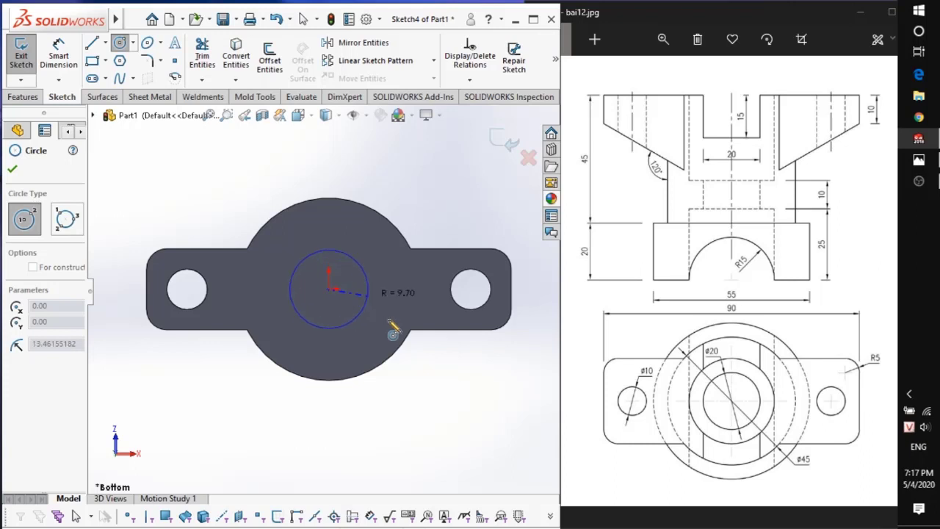
click(379, 320)
Dimension the circle's diameter as 30 mm
right_drag(379, 320, 383, 297)
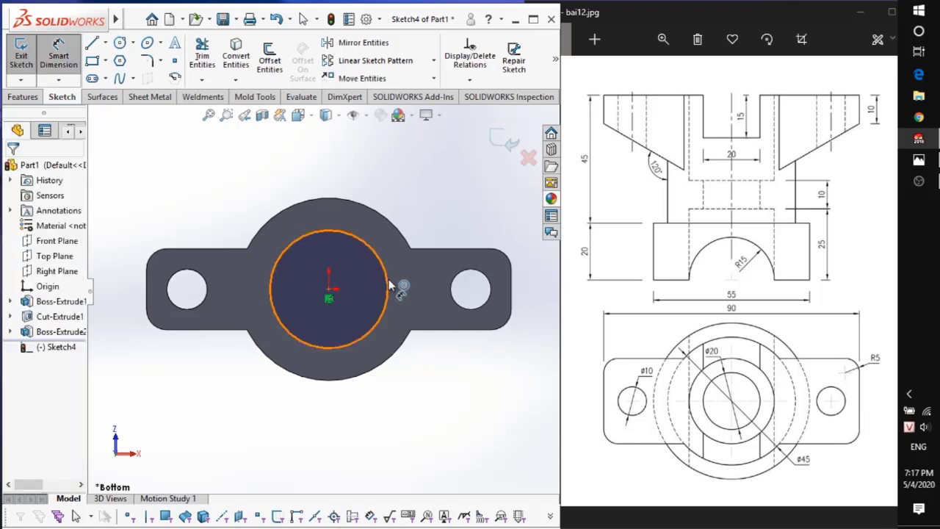
click(389, 279)
click(443, 190)
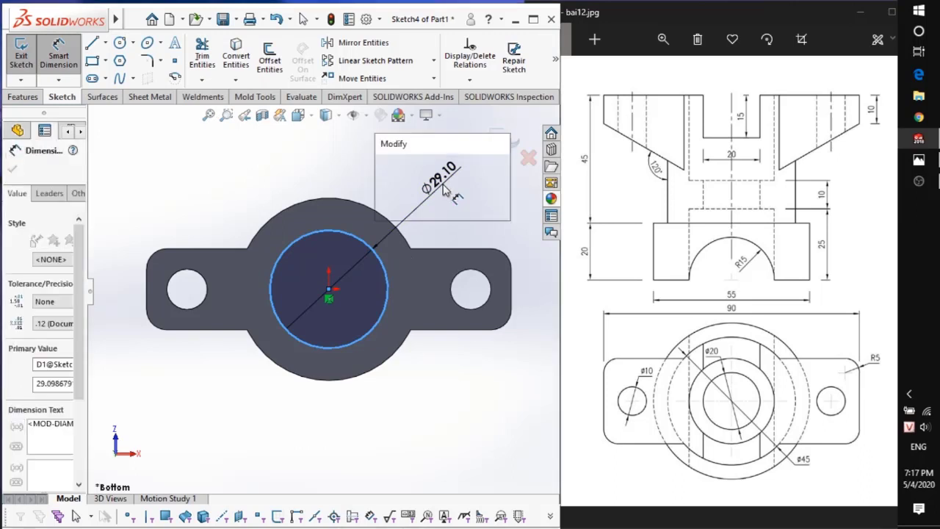
text(30)
key(Return)
scroll(457, 213, down, 2)
scroll(450, 228, up, 1)
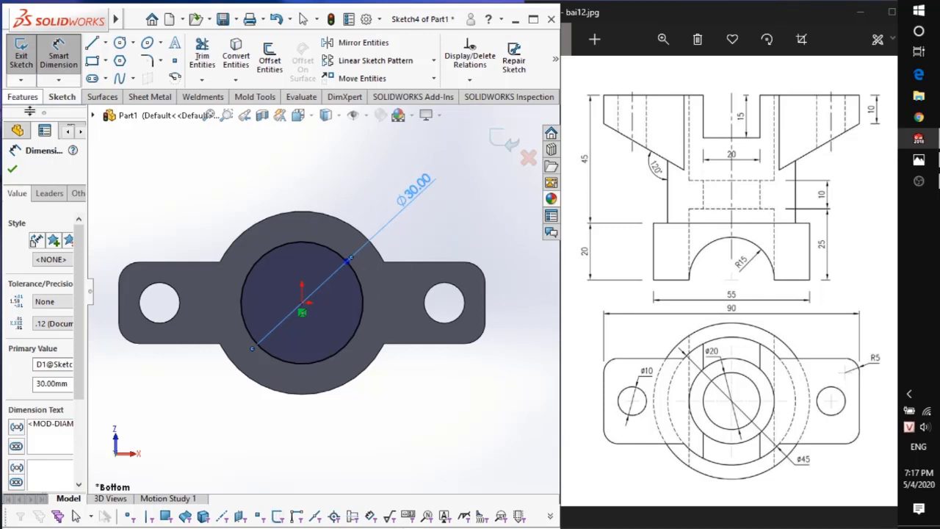
click(12, 166)
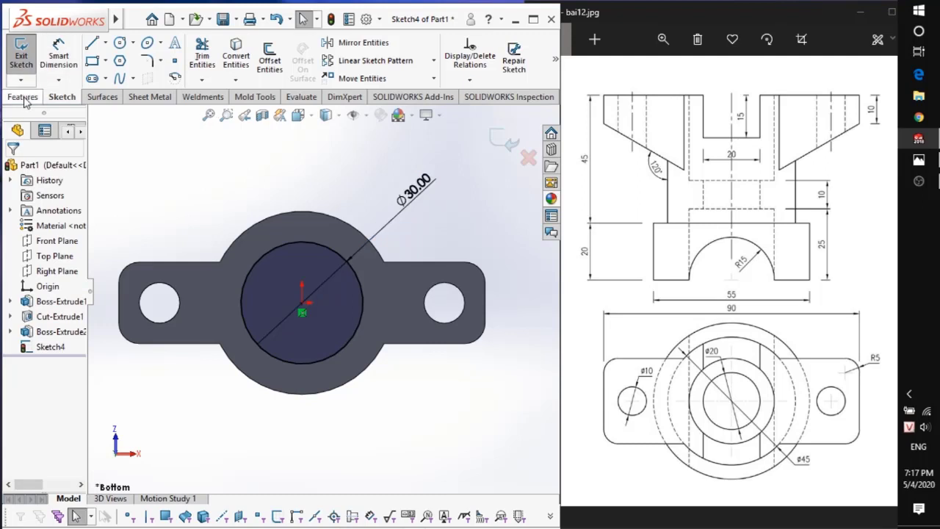
Cut-extrude the 30 mm circle into the cylinder with a blind depth of 30 mm
click(23, 96)
click(210, 59)
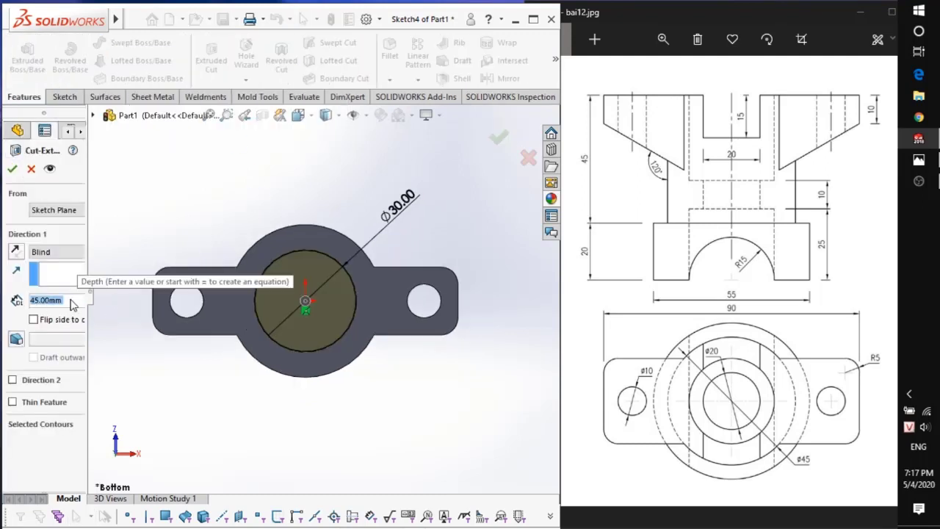
text(30)
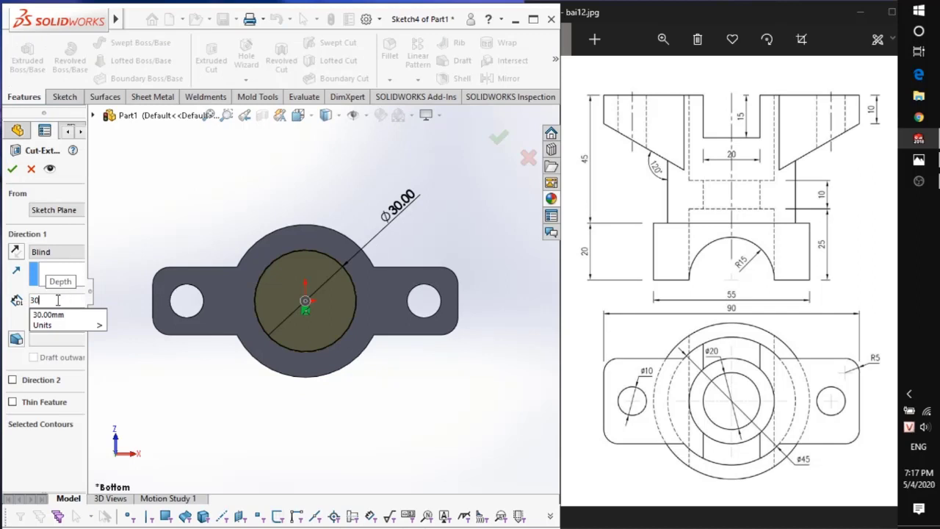
middle_drag(156, 213, 174, 134)
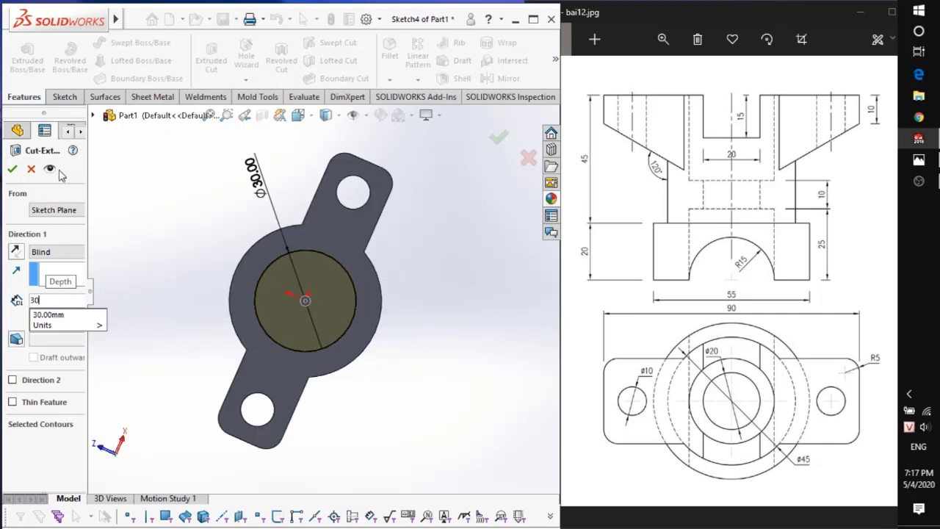
click(11, 170)
scroll(271, 241, down, 3)
scroll(366, 297, up, 4)
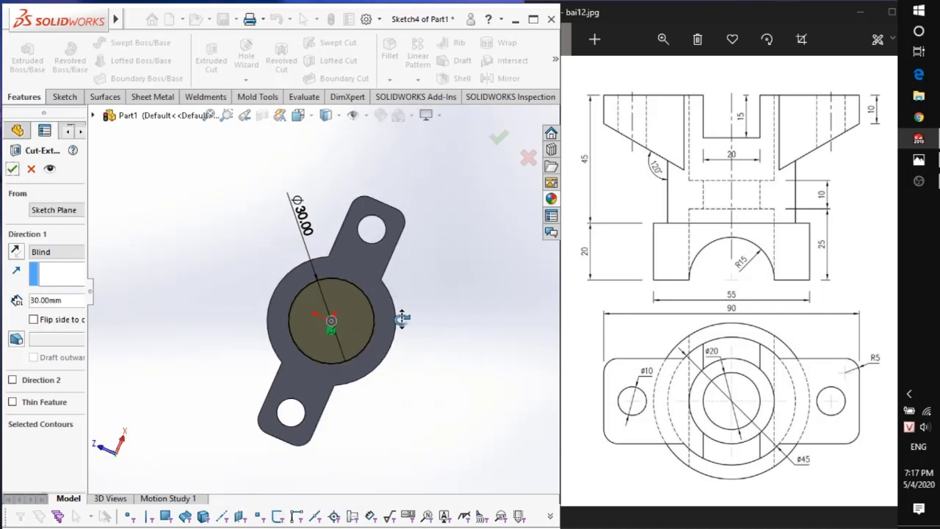
middle_drag(385, 320, 355, 331)
middle_drag(415, 254, 315, 393)
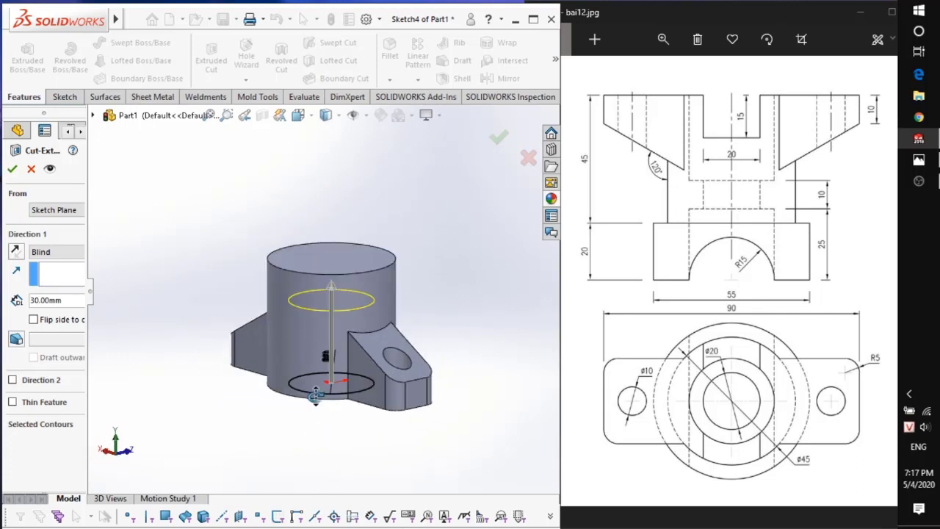
click(12, 168)
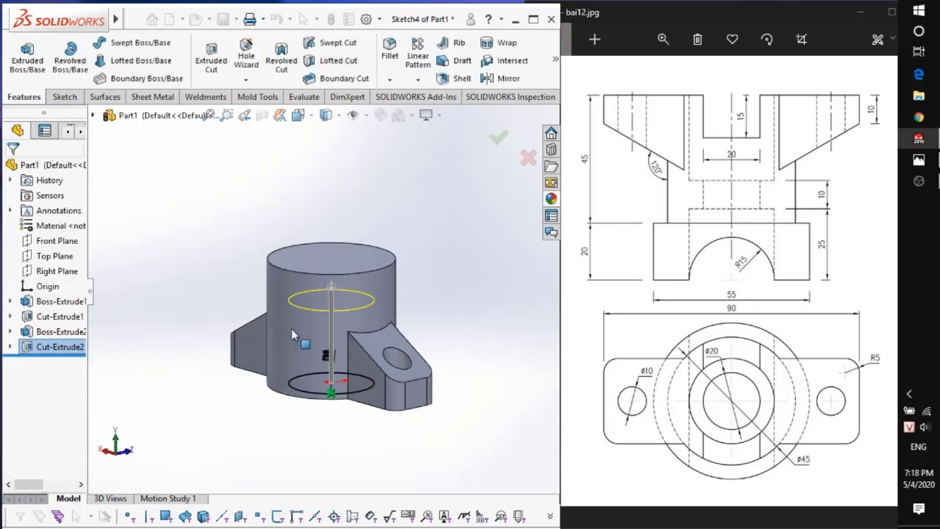
scroll(308, 313, up, 2)
middle_drag(318, 301, 331, 175)
click(468, 354)
Sketch a circle about 10 mm in diameter on the floor of the 30 mm bore, centred on the origin
scroll(356, 332, down, 3)
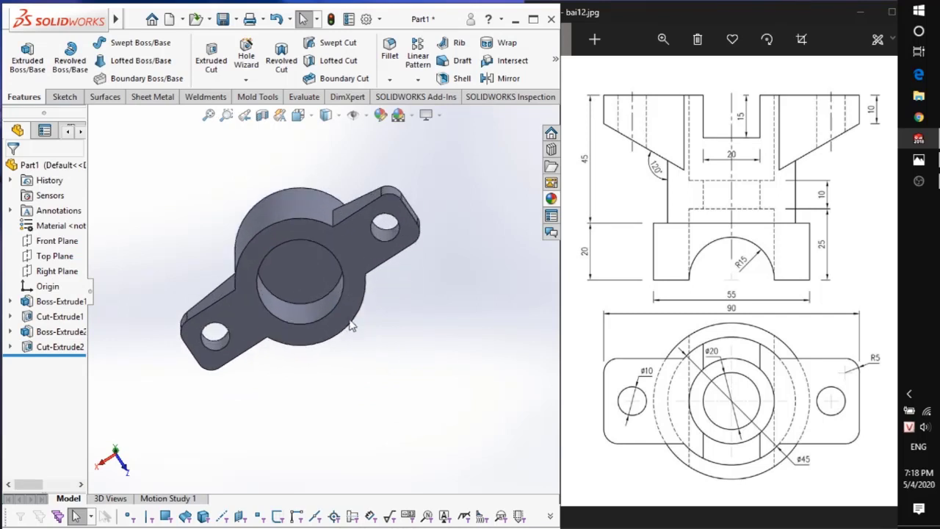
middle_drag(344, 301, 478, 343)
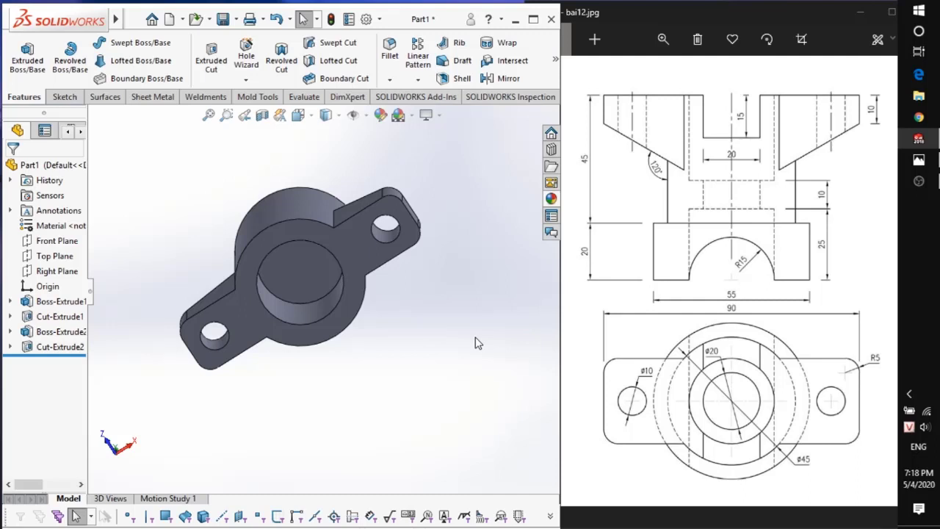
middle_drag(307, 270, 296, 199)
click(300, 272)
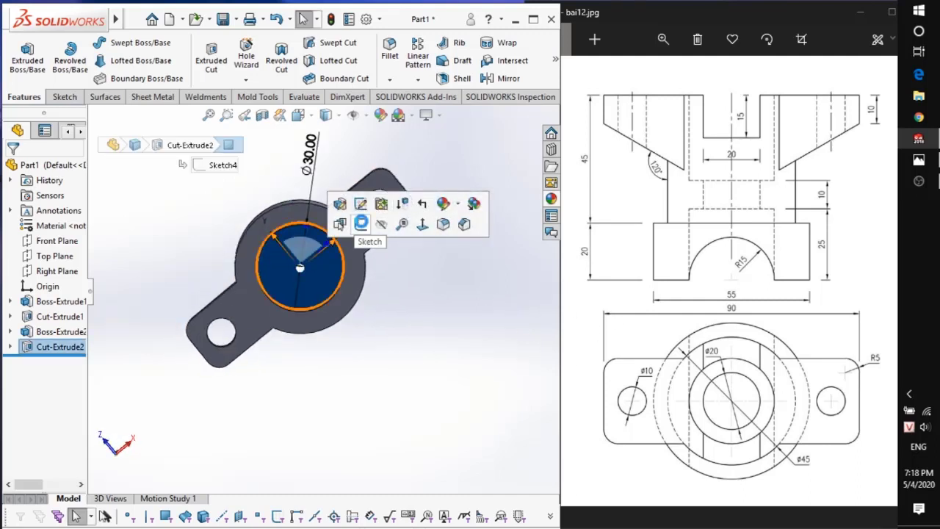
click(361, 222)
key(c)
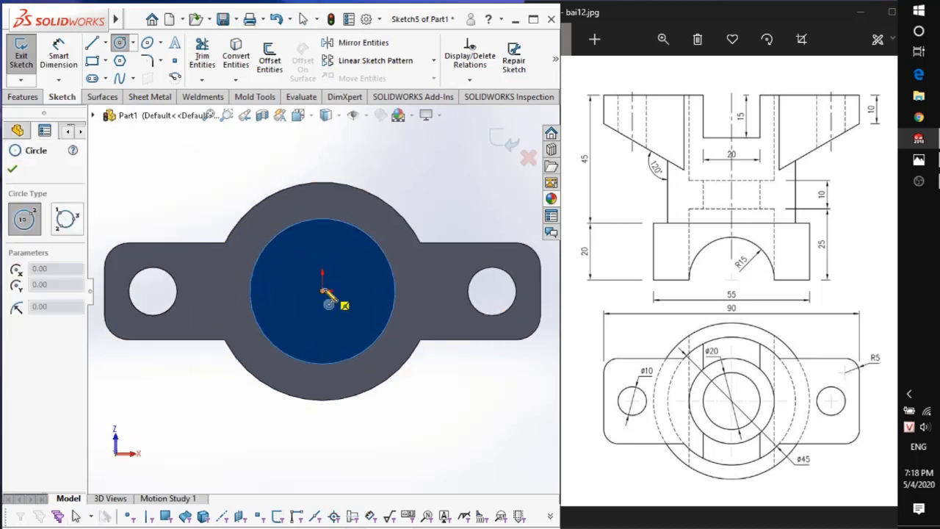
click(322, 292)
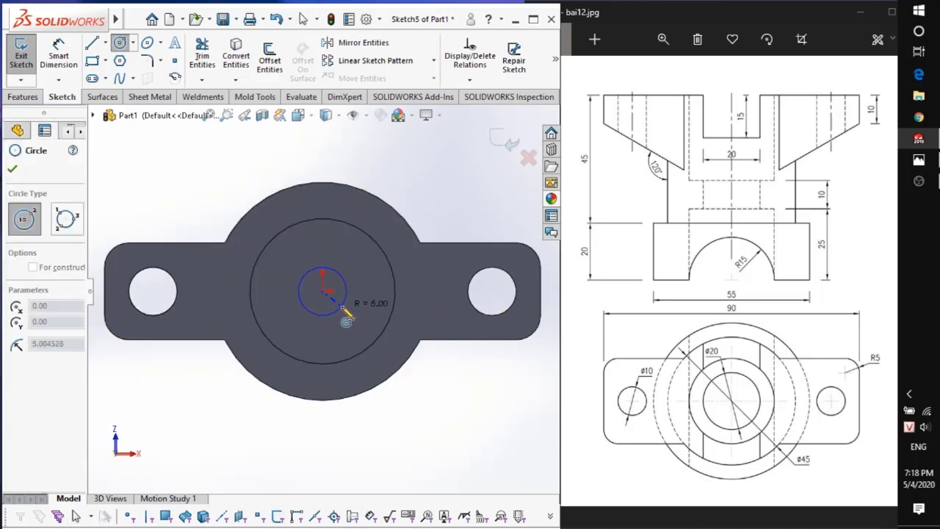
click(346, 315)
Dimension the diameter of the circle on the bore floor as 20 mm
key(d)
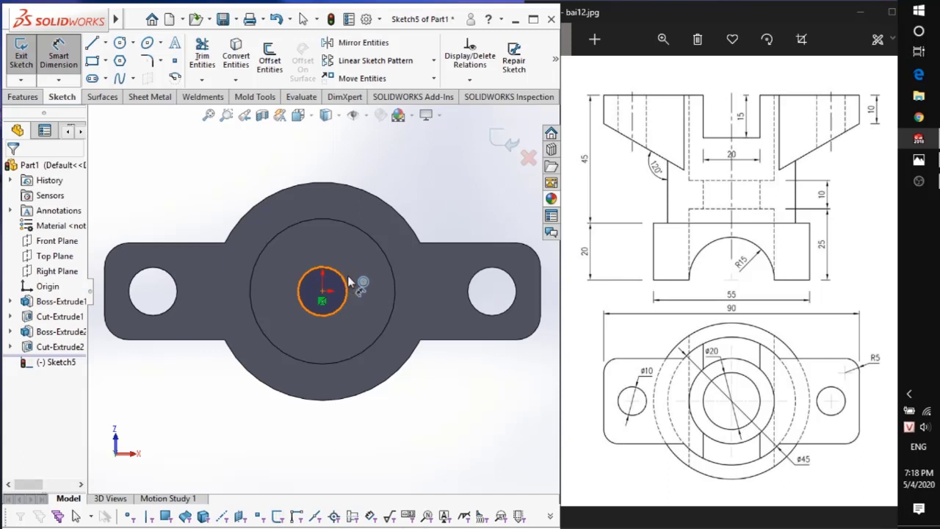
click(349, 281)
click(359, 268)
text(20)
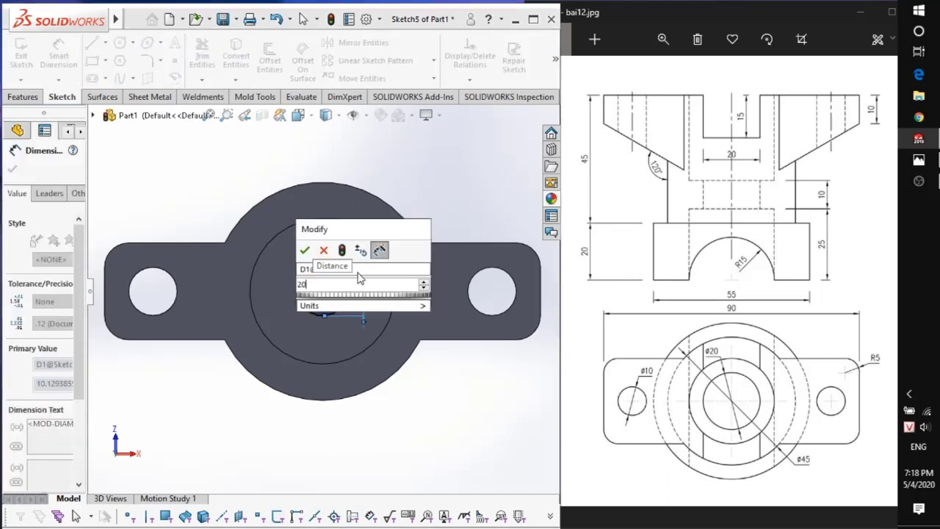
key(Return)
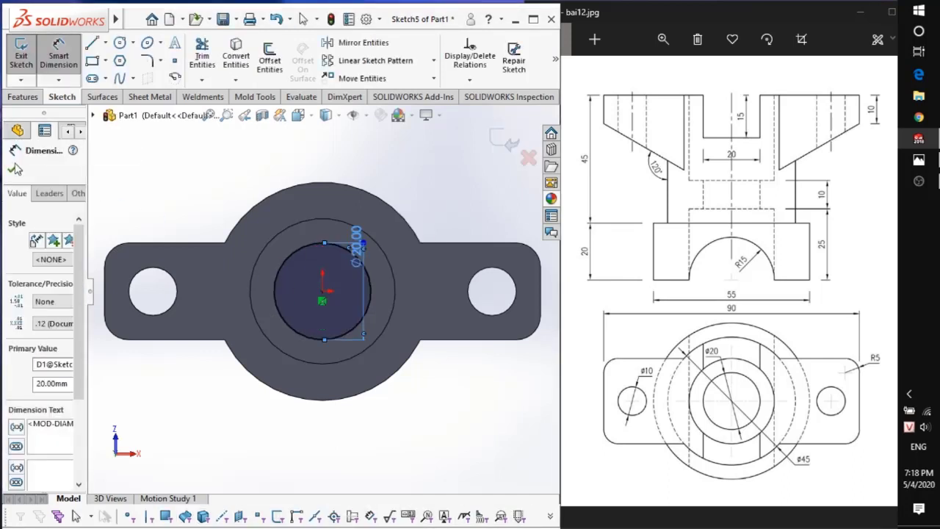
click(14, 169)
Cut-extrude the 20 mm circle into the bore floor with a blind depth of 10 mm
click(23, 96)
click(211, 55)
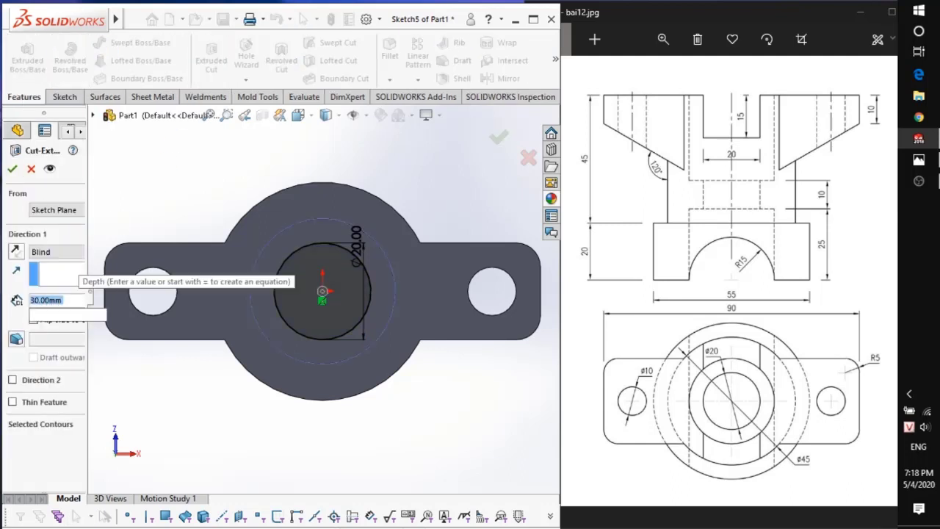
text(10)
key(Return)
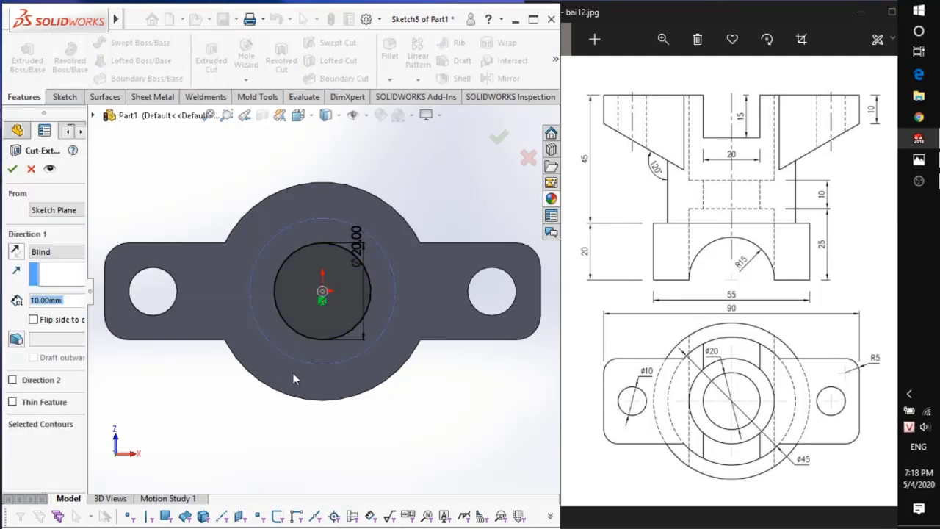
click(12, 168)
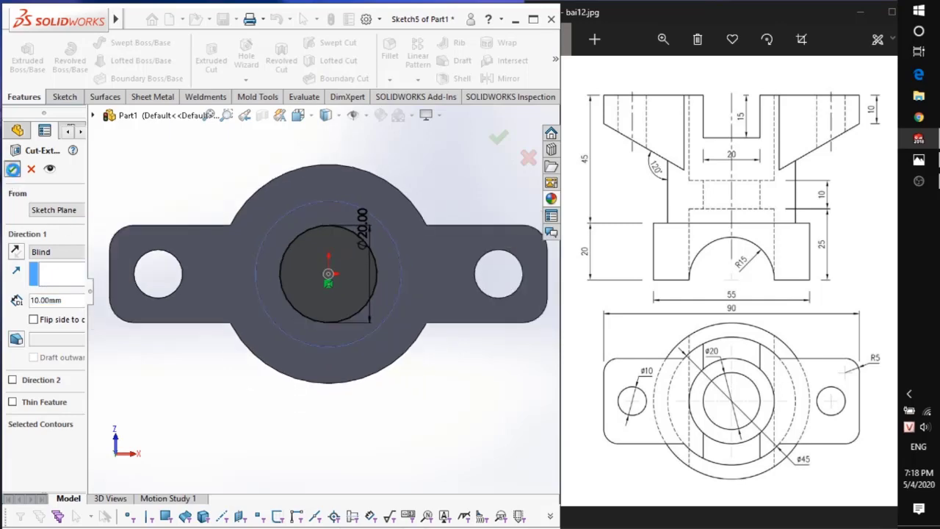
middle_drag(205, 195, 403, 325)
click(226, 179)
Sketch a circle about 25 mm in diameter on the floor of the 20 mm hole, centred on the origin
scroll(482, 256, down, 2)
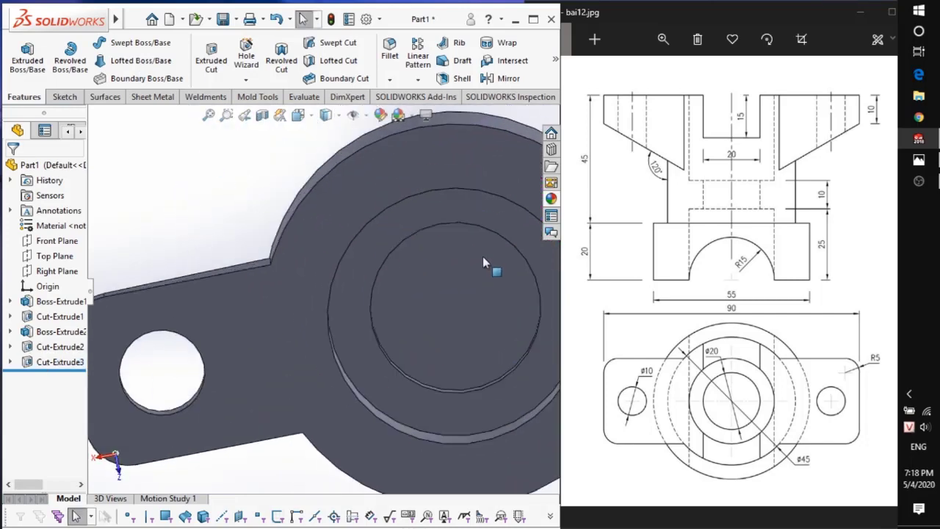
scroll(482, 256, up, 3)
scroll(385, 254, up, 1)
middle_drag(386, 254, 353, 180)
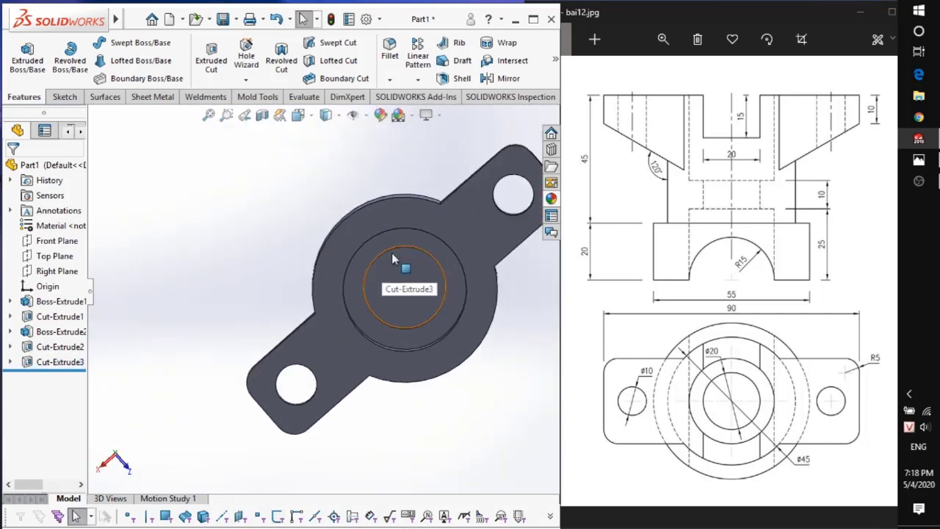
click(387, 259)
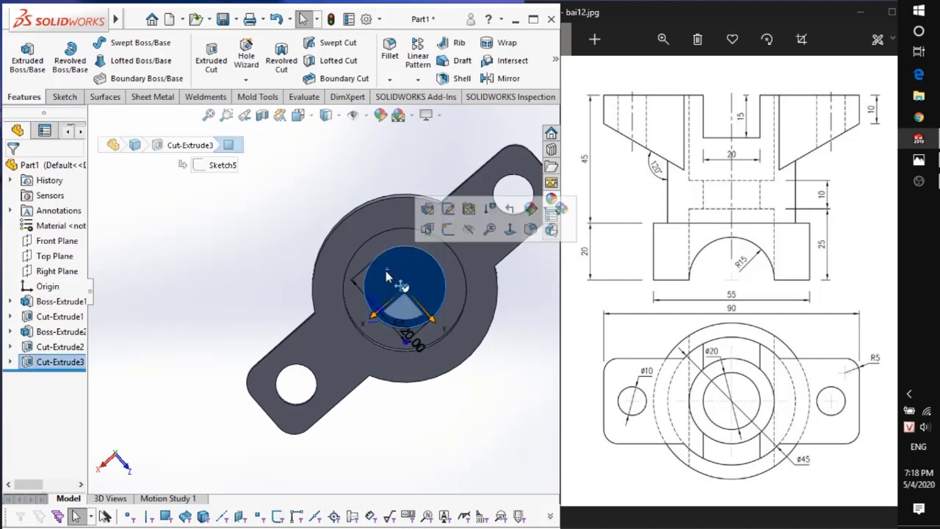
click(448, 230)
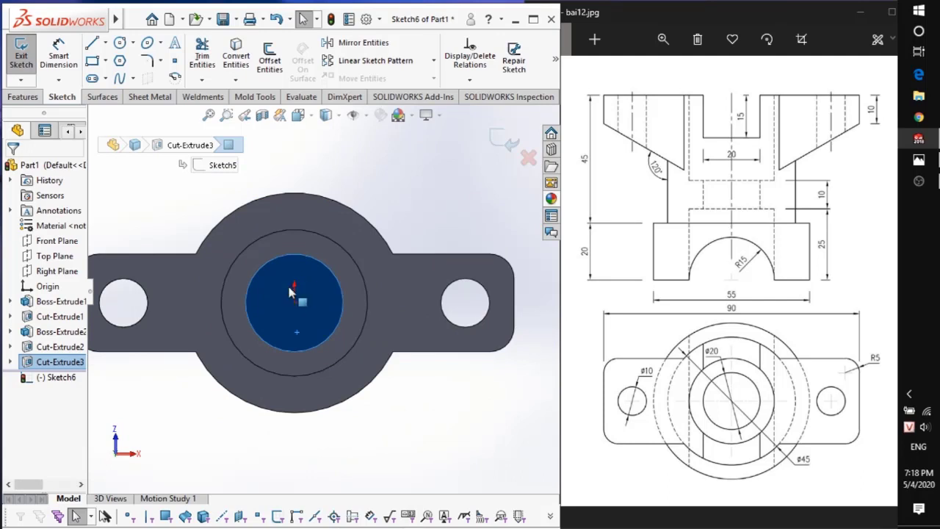
key(c)
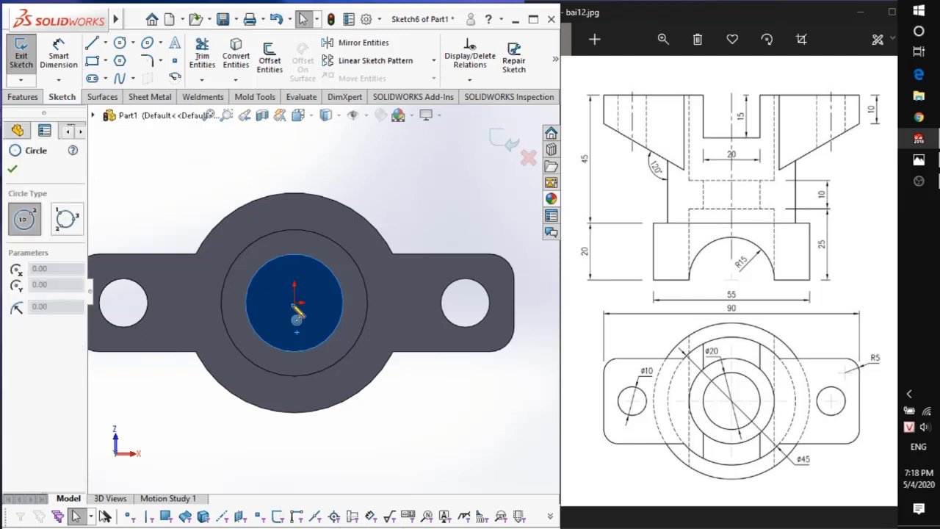
click(294, 303)
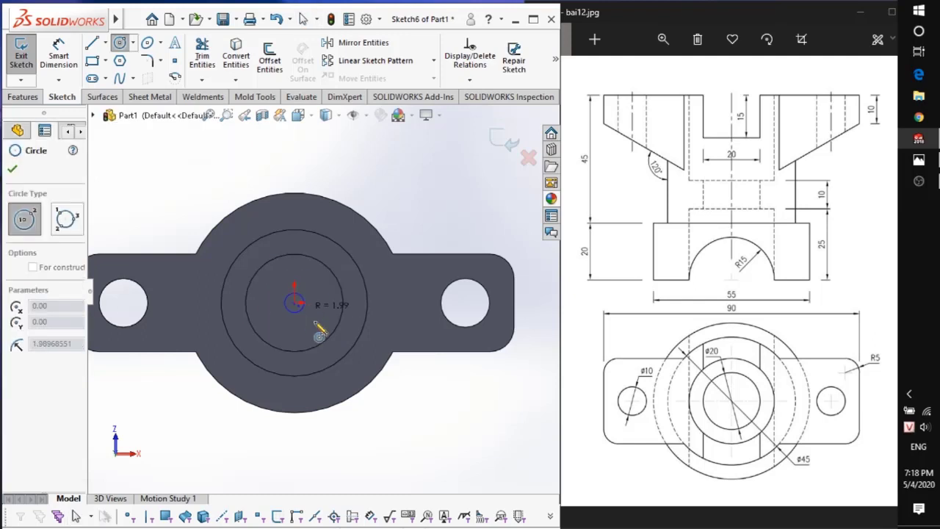
click(342, 359)
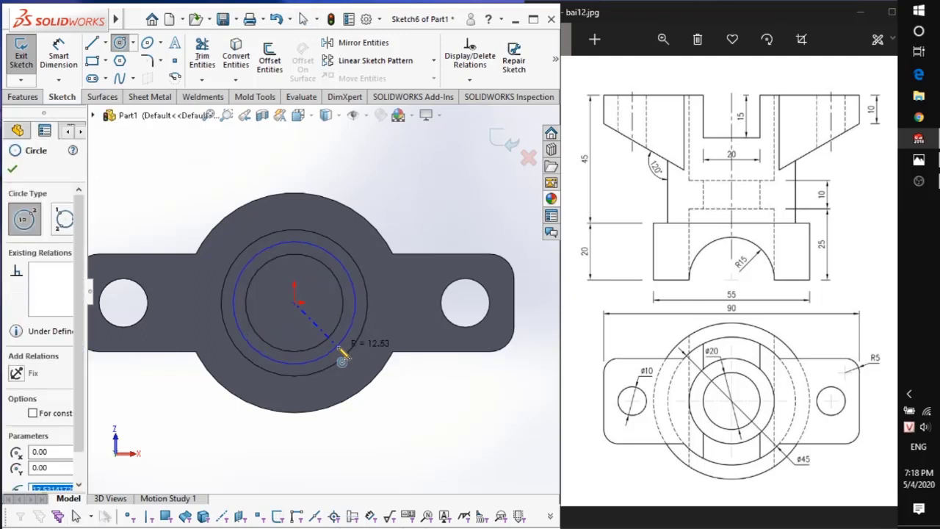
Dimension the diameter of the circle on the 20 mm hole's floor as 30 mm
key(Escape)
key(d)
click(356, 297)
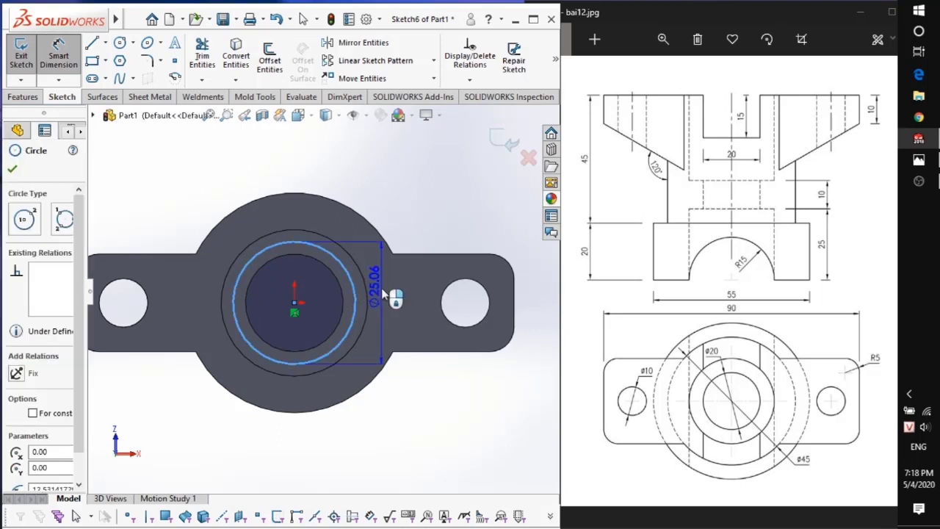
click(398, 289)
text(30)
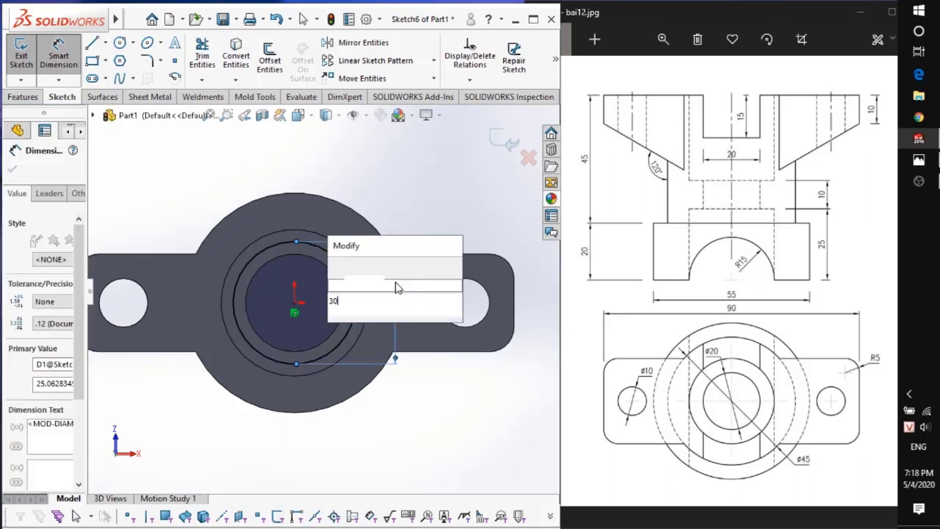
key(Return)
Cut-extrude the 30 mm circle from the 20 mm hole's floor using the Through All end condition
click(21, 99)
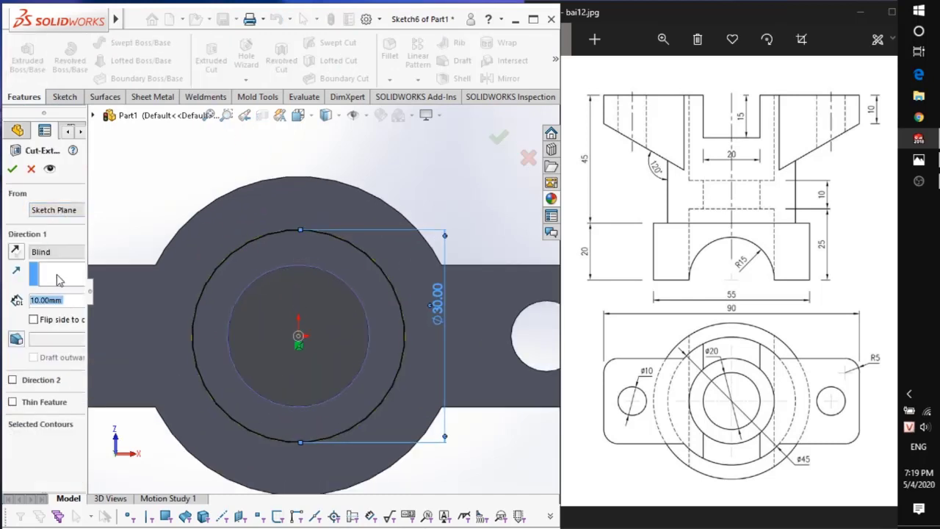
click(58, 251)
click(57, 273)
middle_drag(153, 186, 163, 139)
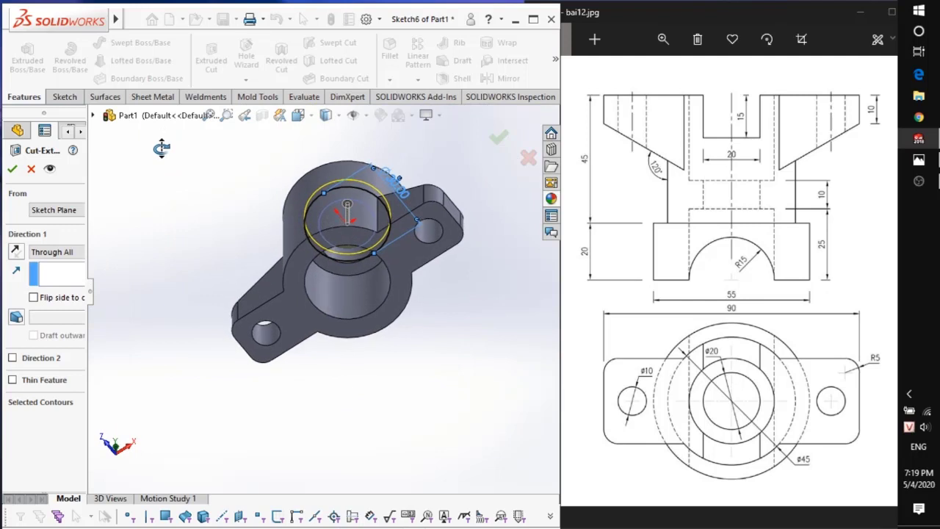
click(13, 170)
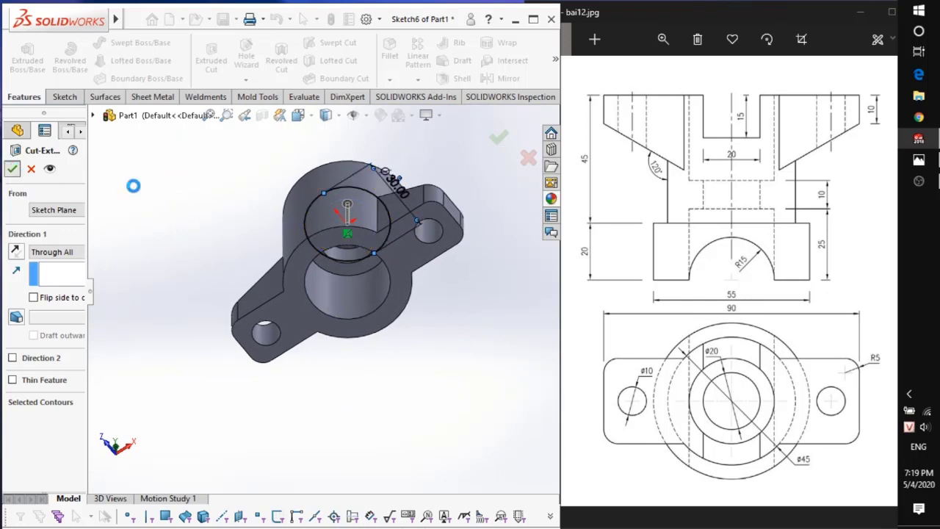
Sketch a circle about 59 mm in diameter on the ring-shaped end face of the 45 mm cylinder, centred on the origin
middle_drag(345, 233, 357, 216)
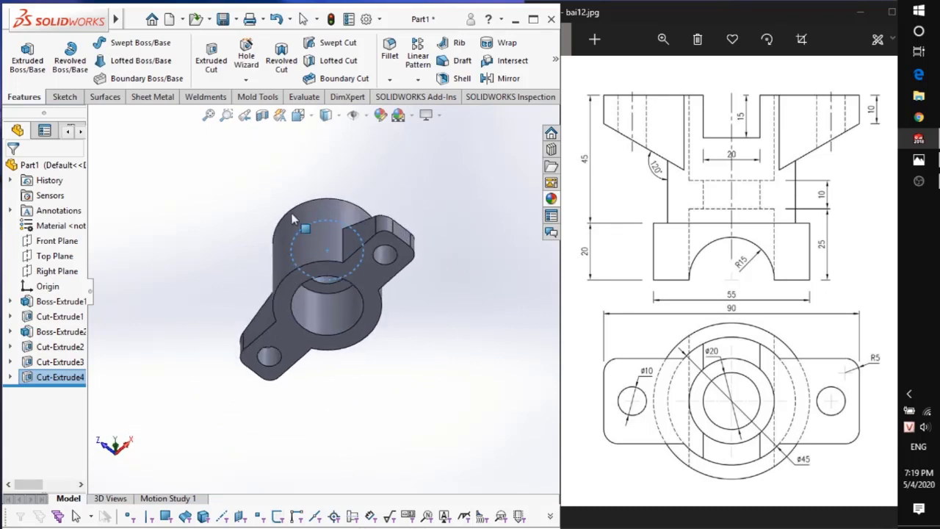
click(214, 208)
middle_drag(214, 208, 346, 396)
click(301, 271)
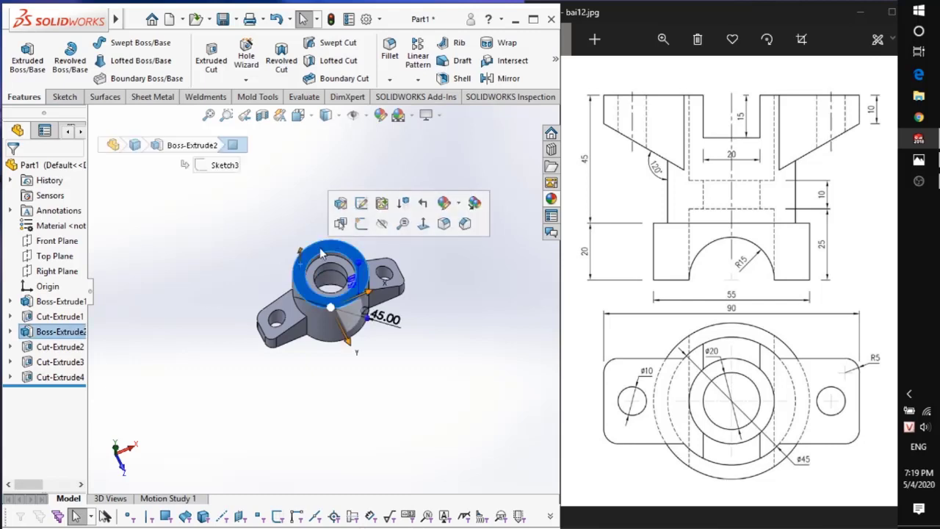
click(359, 221)
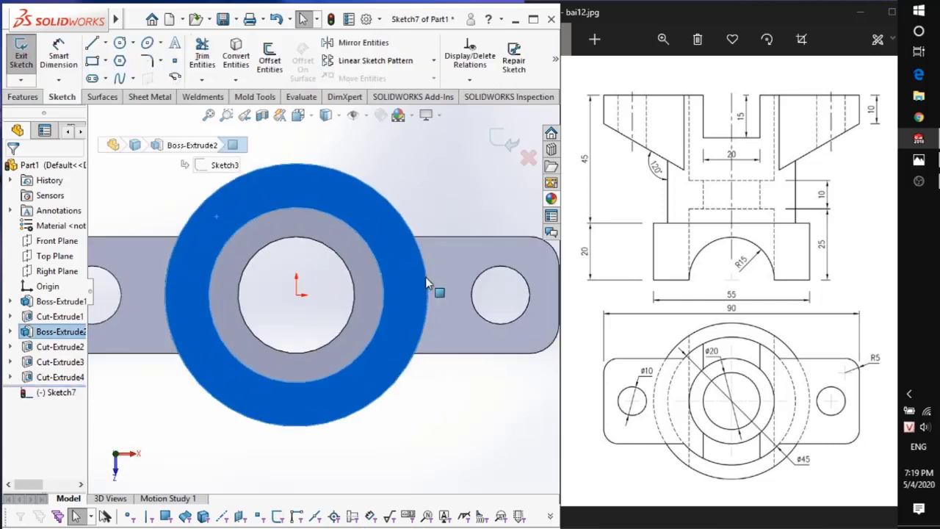
key(c)
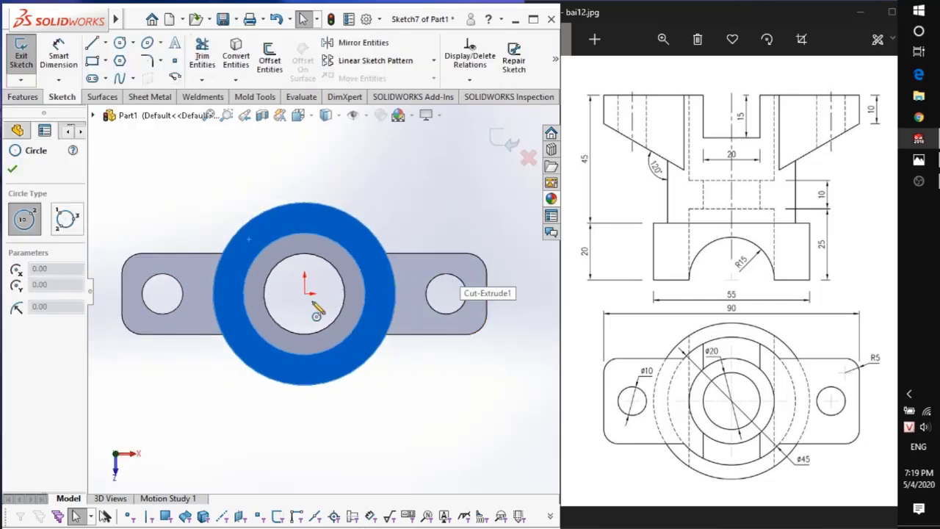
click(305, 292)
click(401, 367)
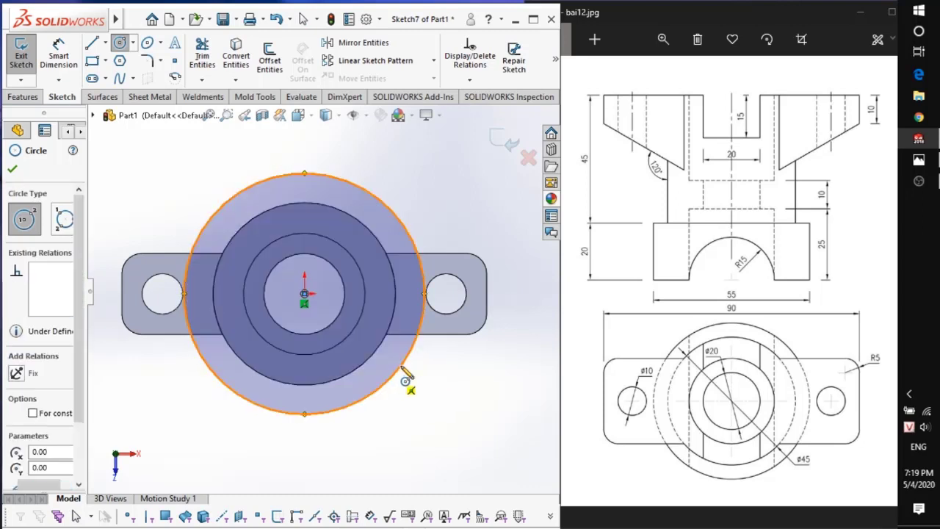
Dimension the diameter of the circle on the cylinder's end face as 55 mm
key(d)
click(412, 354)
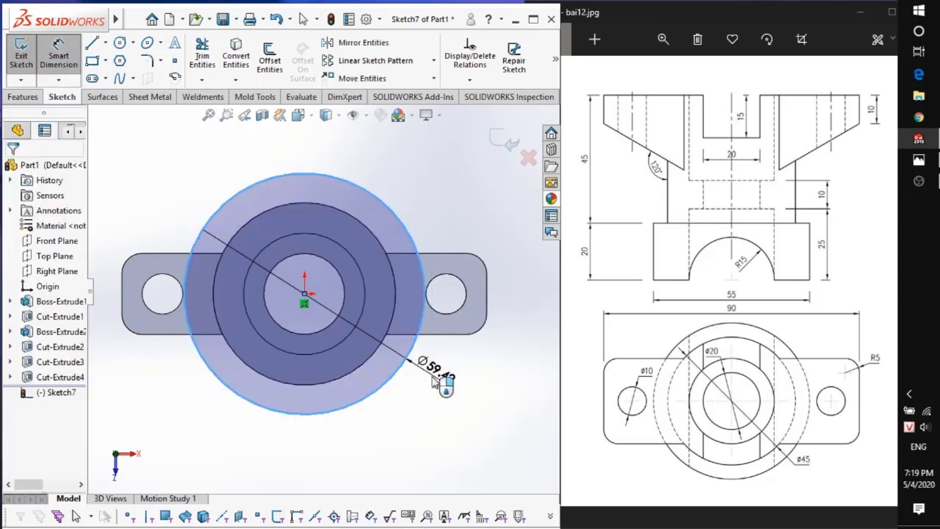
click(431, 375)
text(55)
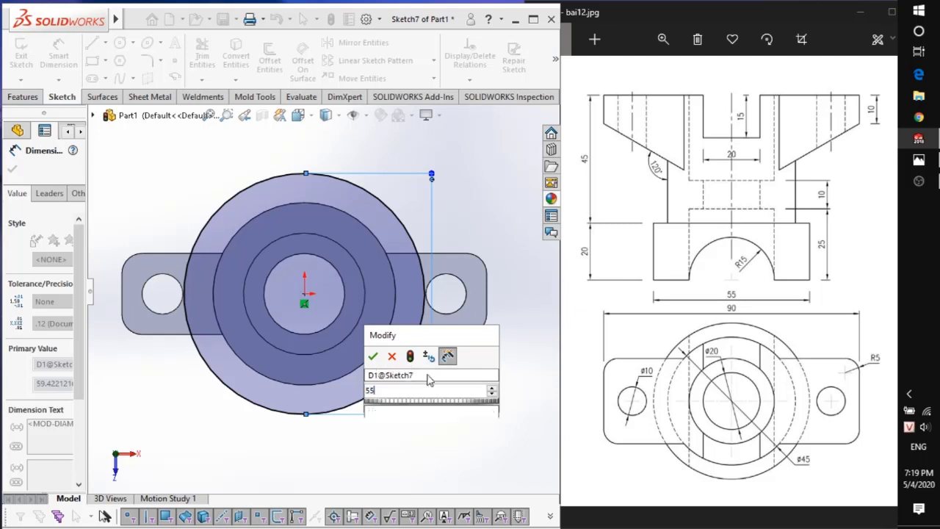
key(Return)
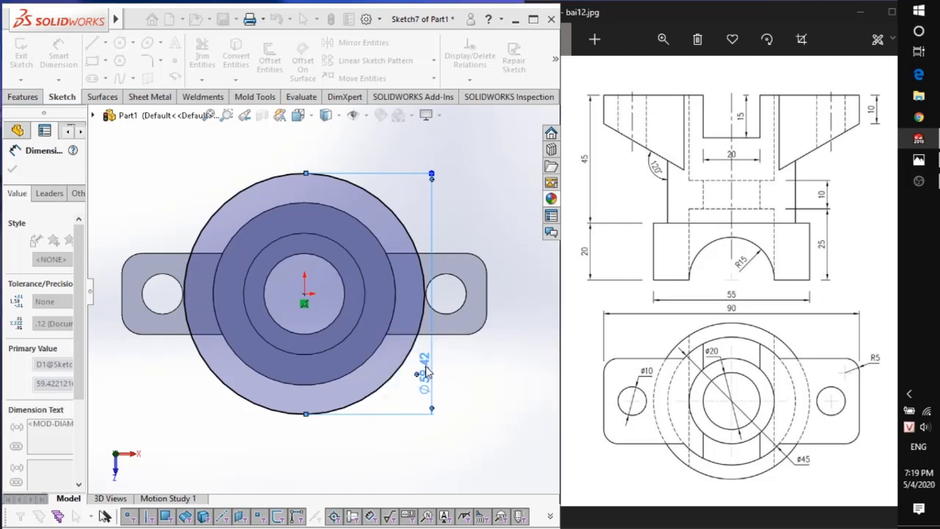
Extrude the 55 mm circle away from the cylinder's end face with a blind depth of 20 mm
middle_drag(306, 319, 254, 316)
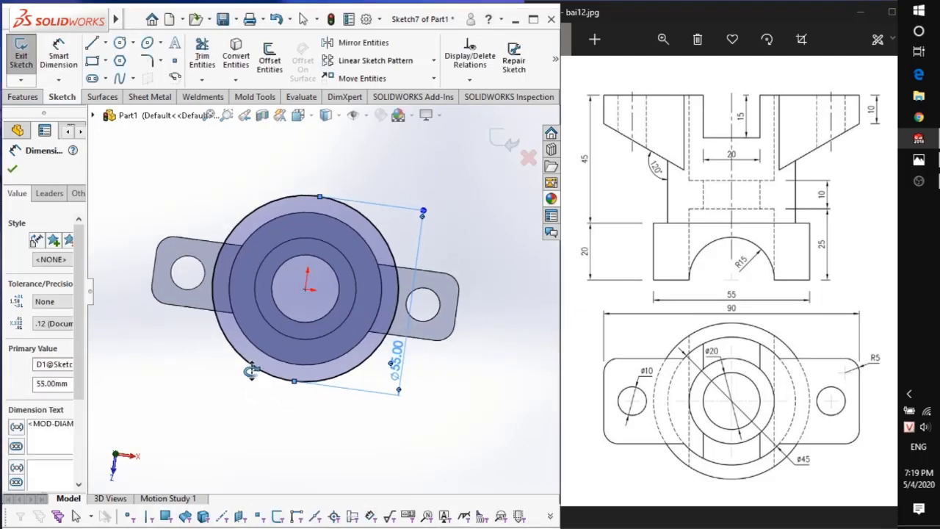
middle_drag(184, 380, 176, 303)
key(ctrl+1)
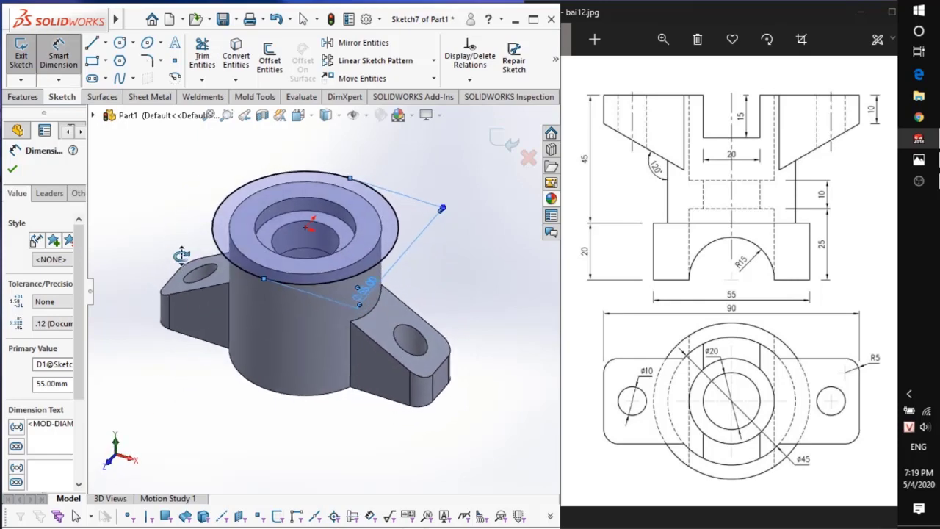
click(25, 99)
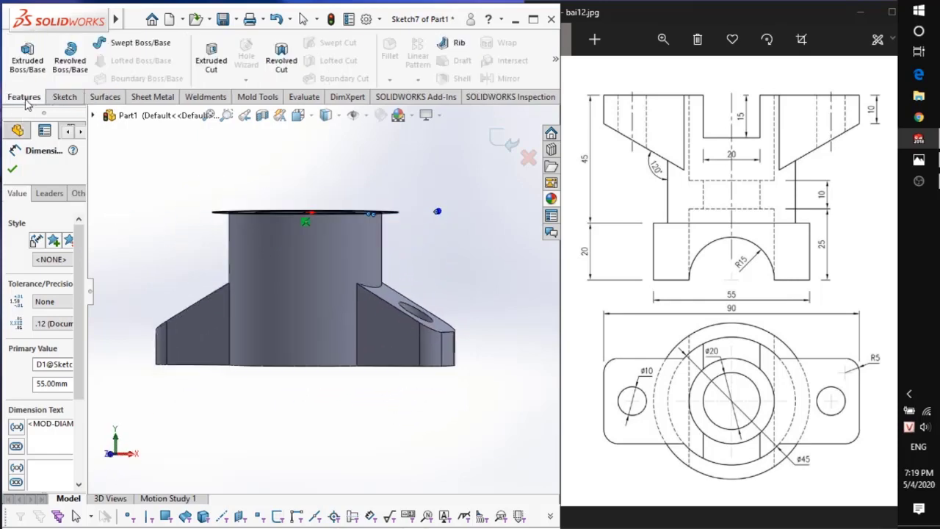
click(27, 59)
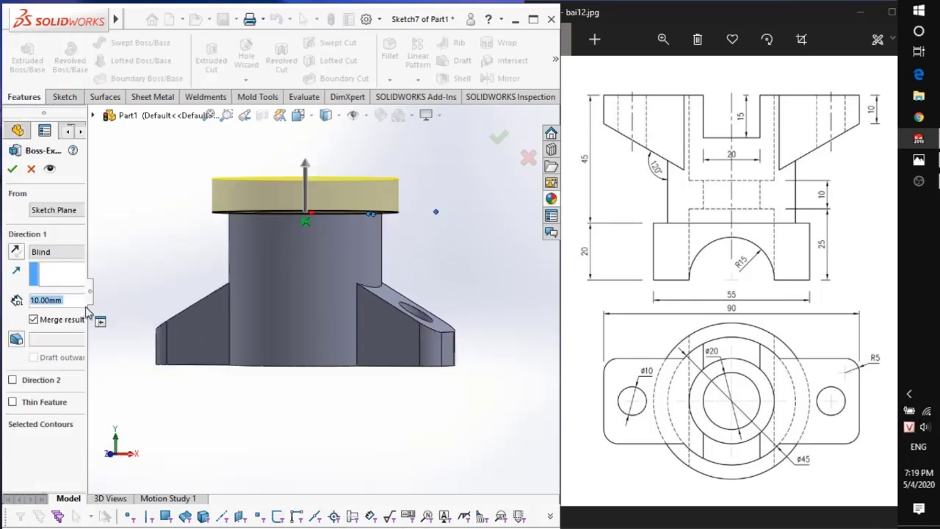
text(20)
key(Return)
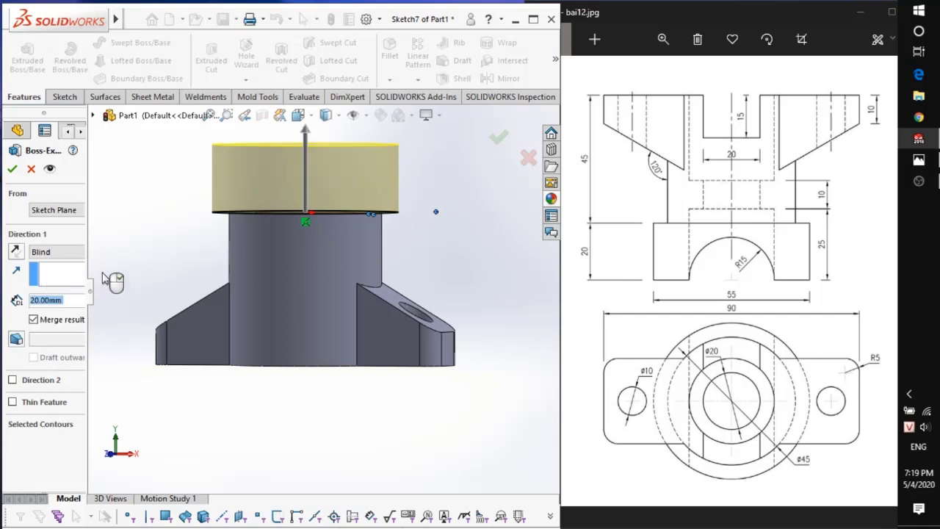
click(12, 169)
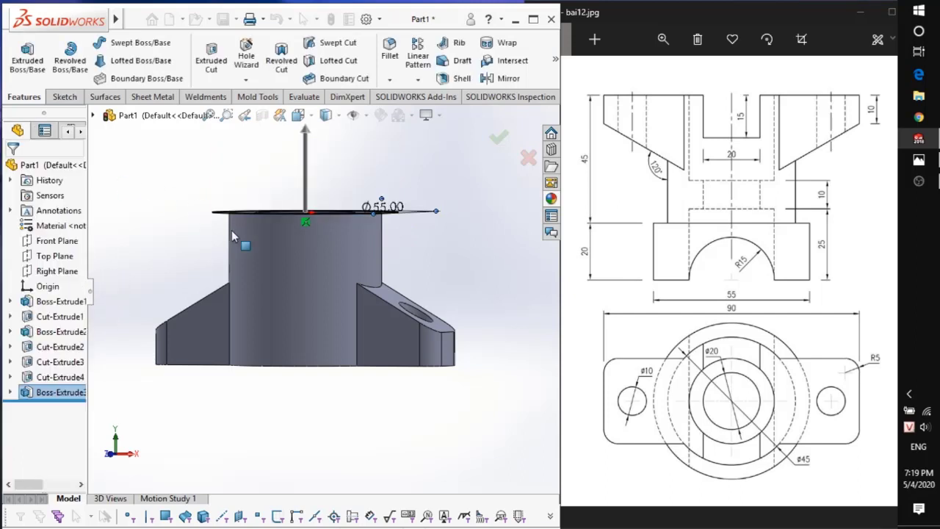
Sketch a circle of 15 mm radius, centred on the origin, on the face of the 55 mm disc that closes the bore
middle_drag(232, 230, 216, 157)
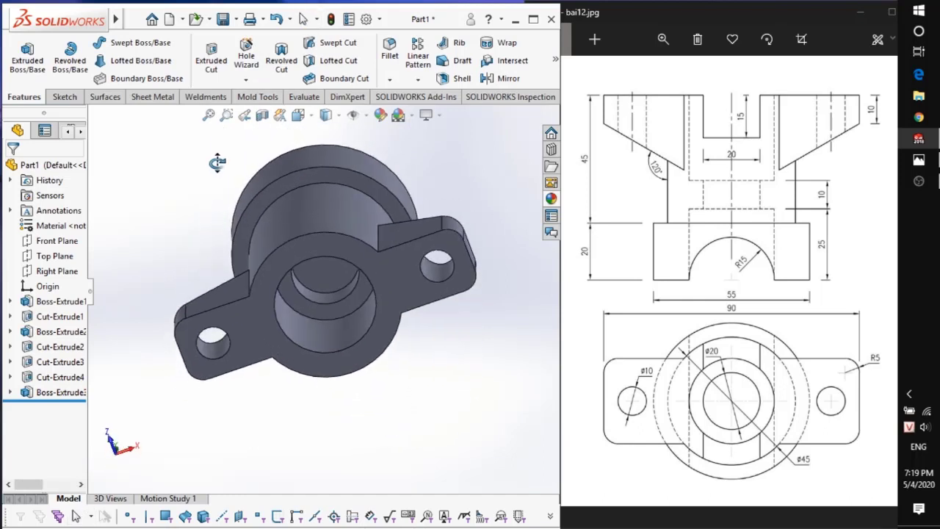
click(324, 277)
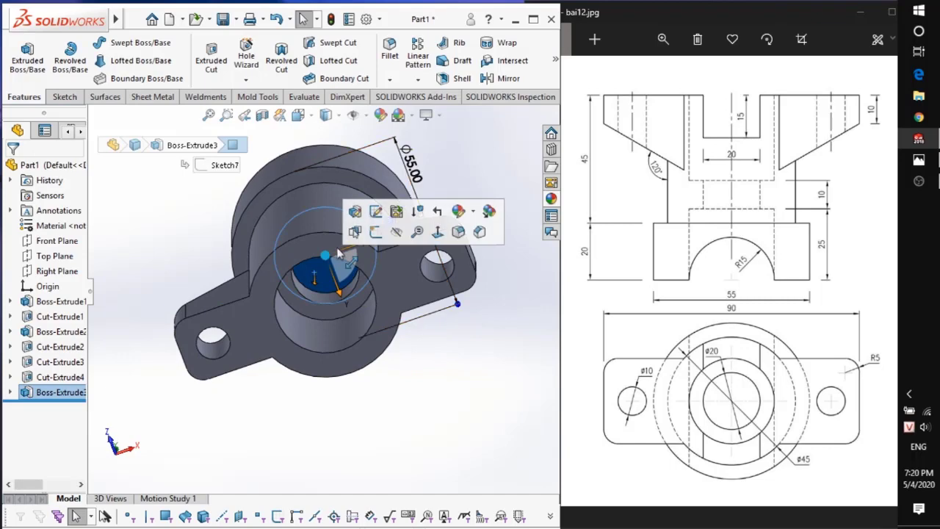
click(375, 232)
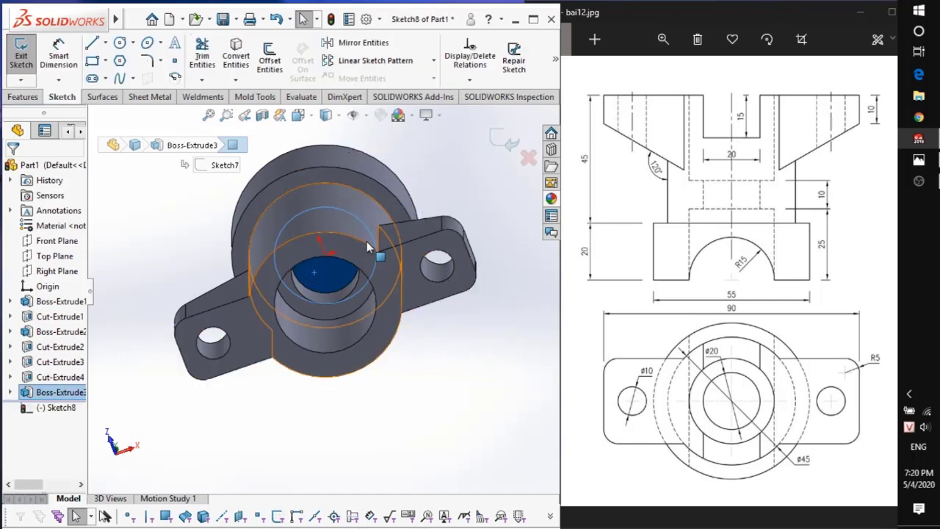
scroll(325, 274, up, 2)
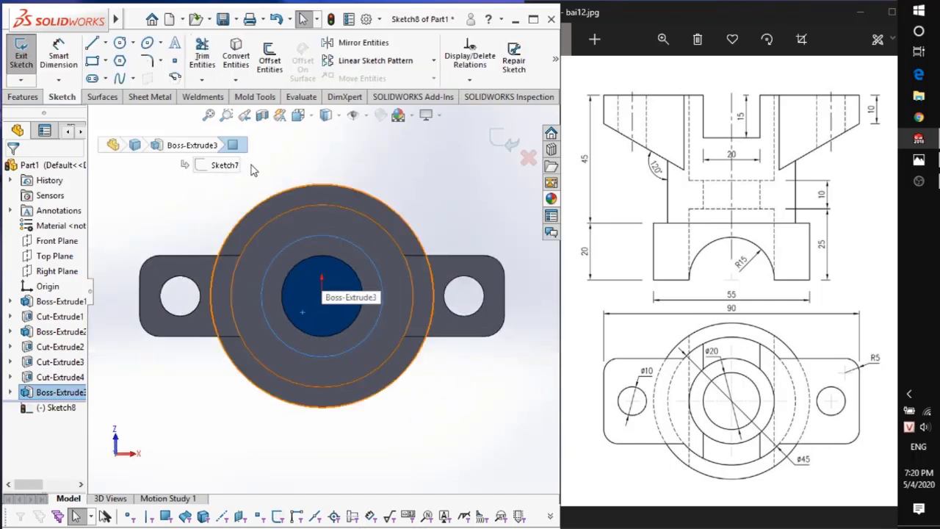
click(119, 43)
click(322, 295)
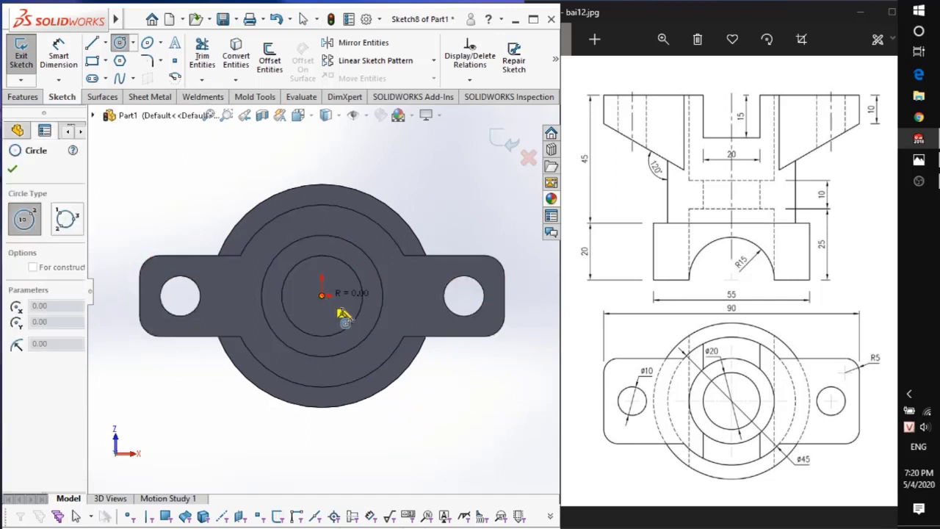
click(375, 348)
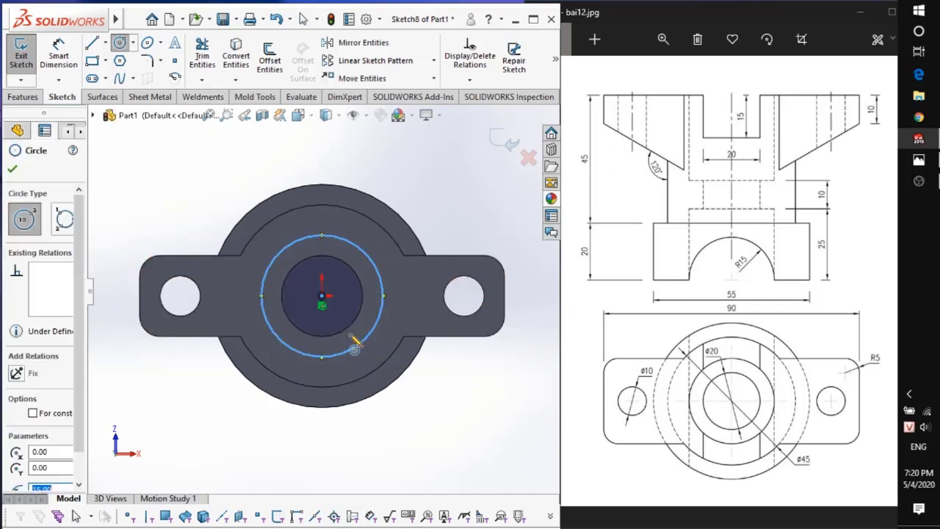
click(158, 189)
Cut-extrude the 15 mm radius circle's region through the 55 mm disc using the Through All end condition
click(23, 97)
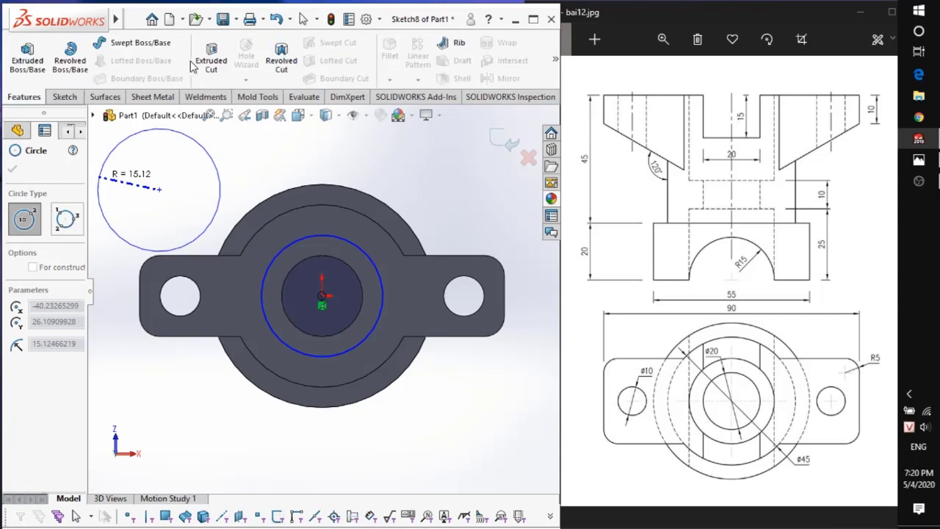
click(209, 63)
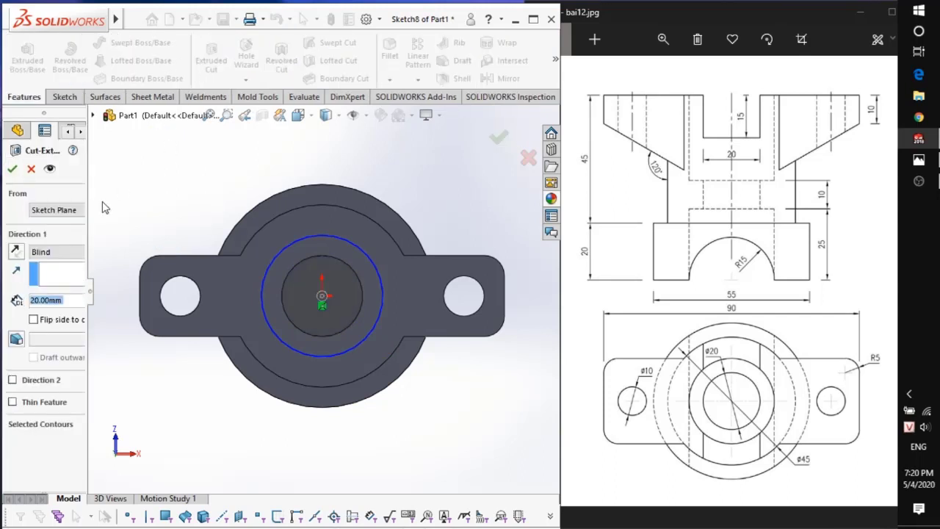
click(57, 251)
click(55, 269)
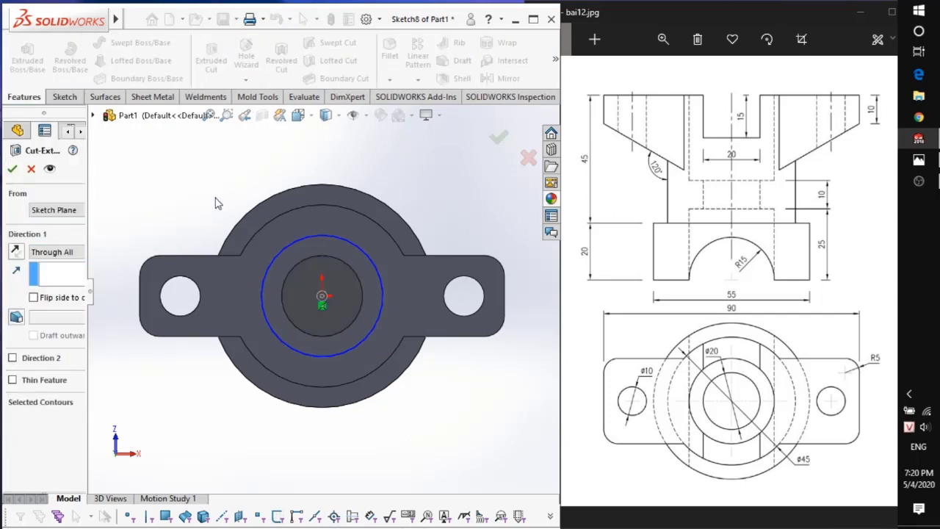
click(58, 405)
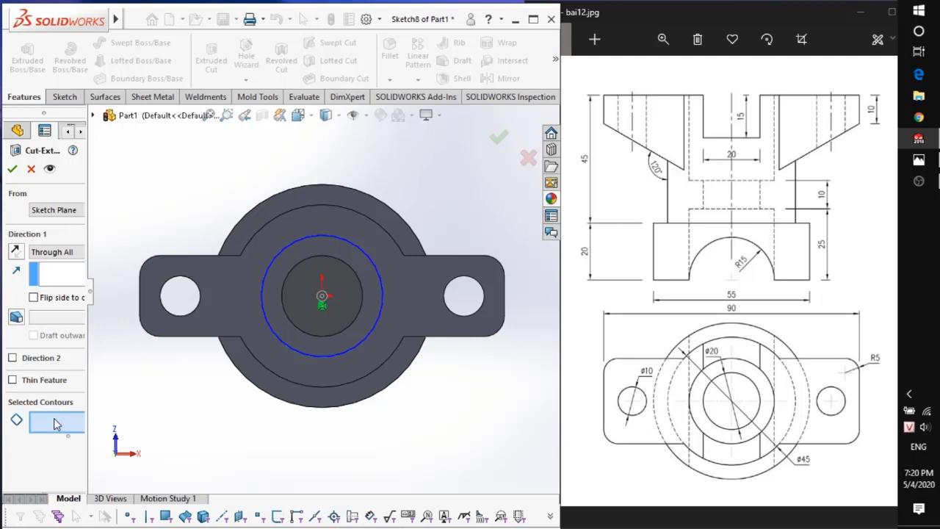
click(279, 273)
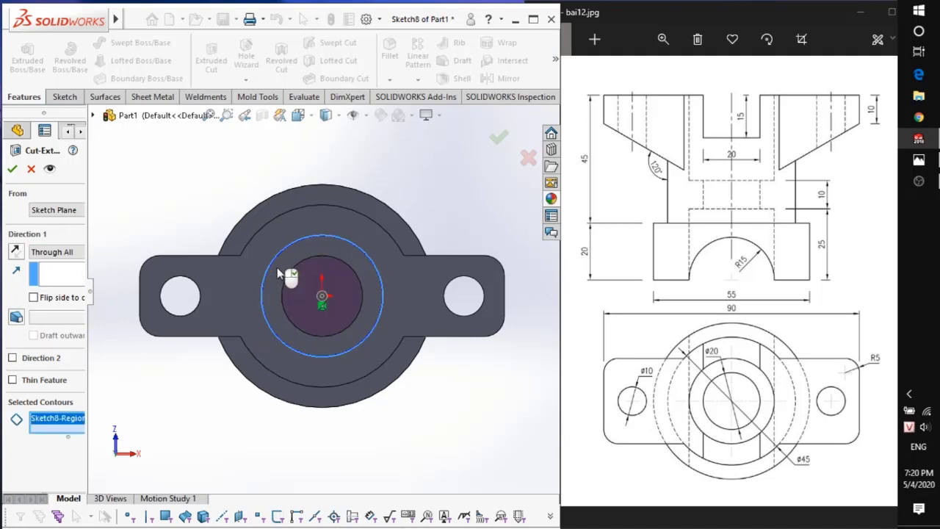
key(ctrl+1)
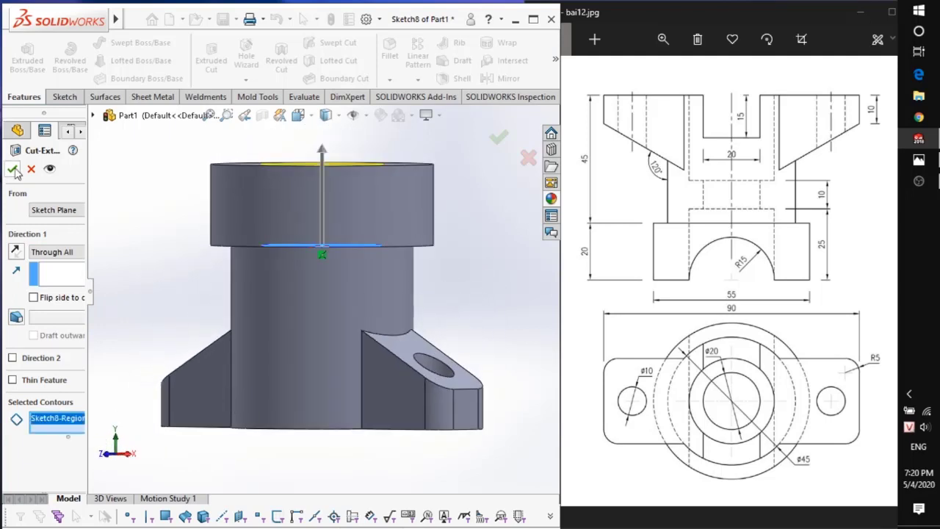
Sketch a circle about 24.5 mm in diameter on the Front Plane, centred on the midpoint of the 55 mm disc's upper edge
scroll(351, 250, up, 4)
middle_drag(347, 274, 286, 90)
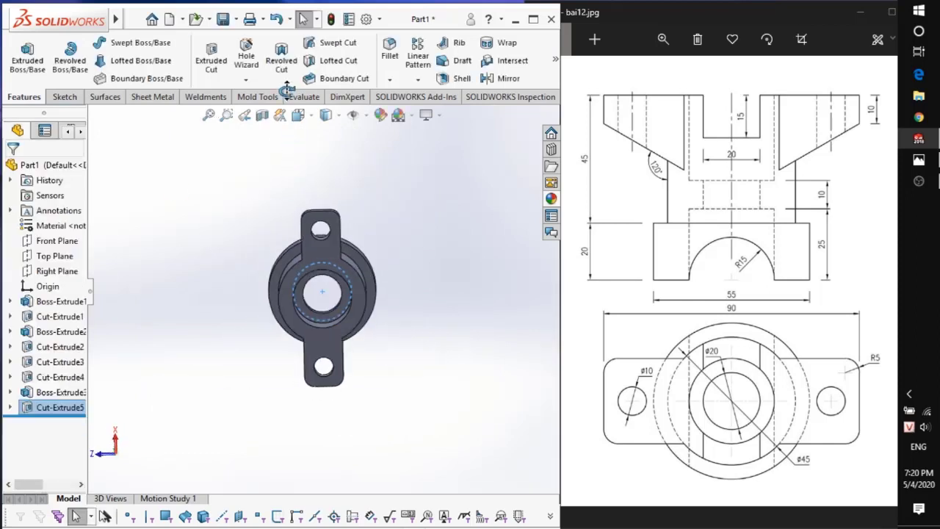
click(392, 326)
middle_drag(391, 325, 288, 163)
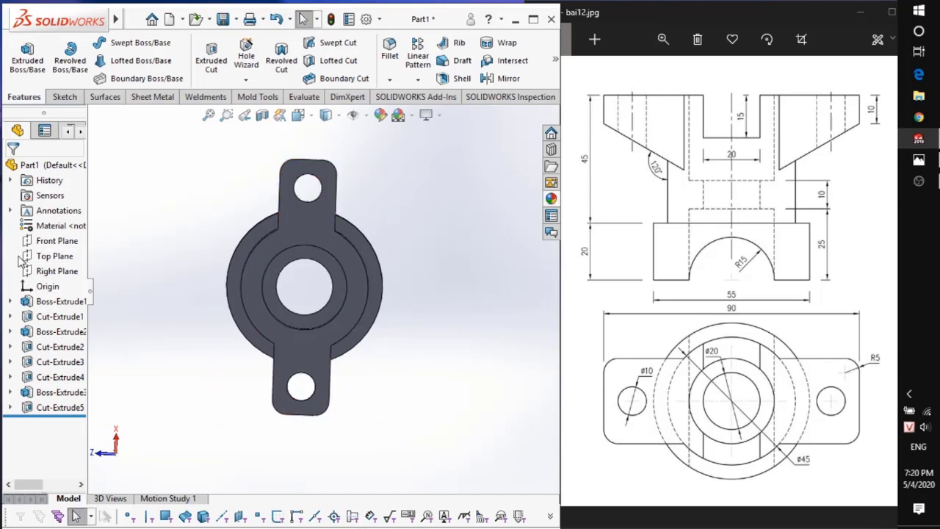
click(53, 241)
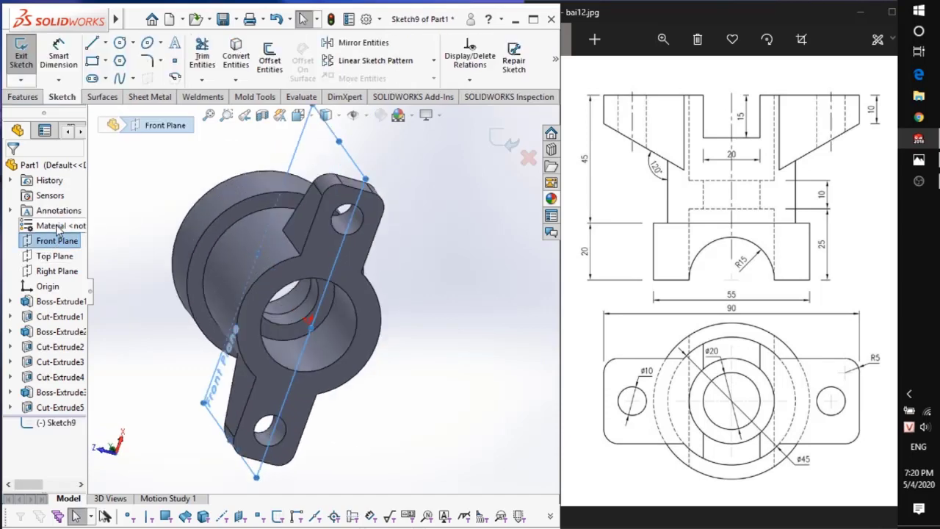
scroll(287, 273, up, 1)
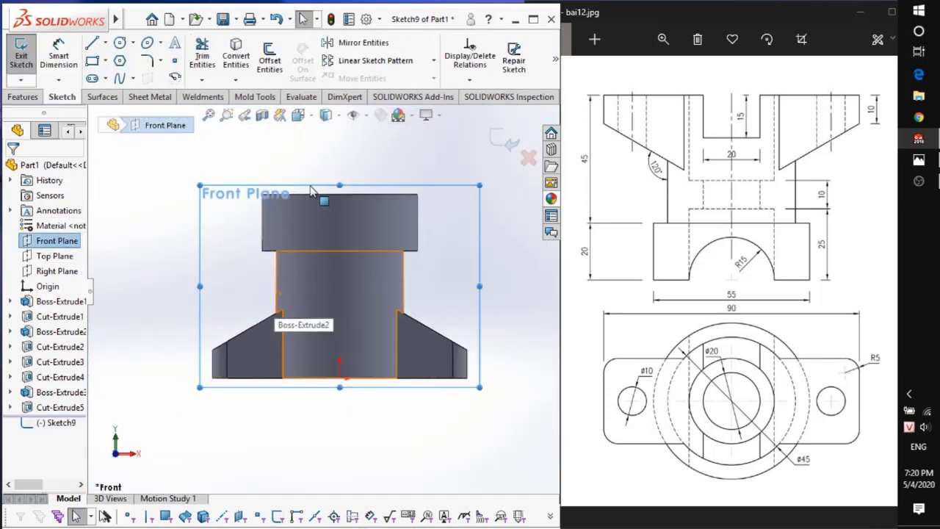
scroll(310, 186, down, 2)
key(c)
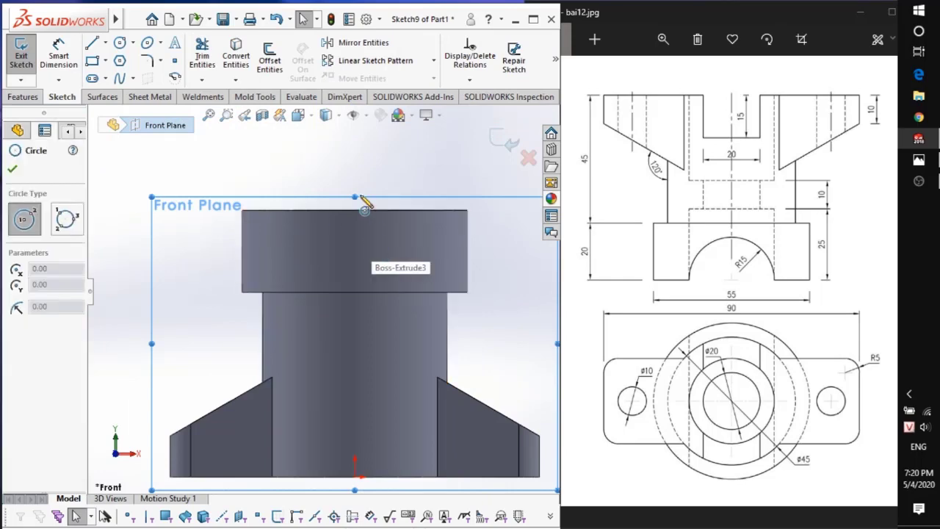
click(355, 210)
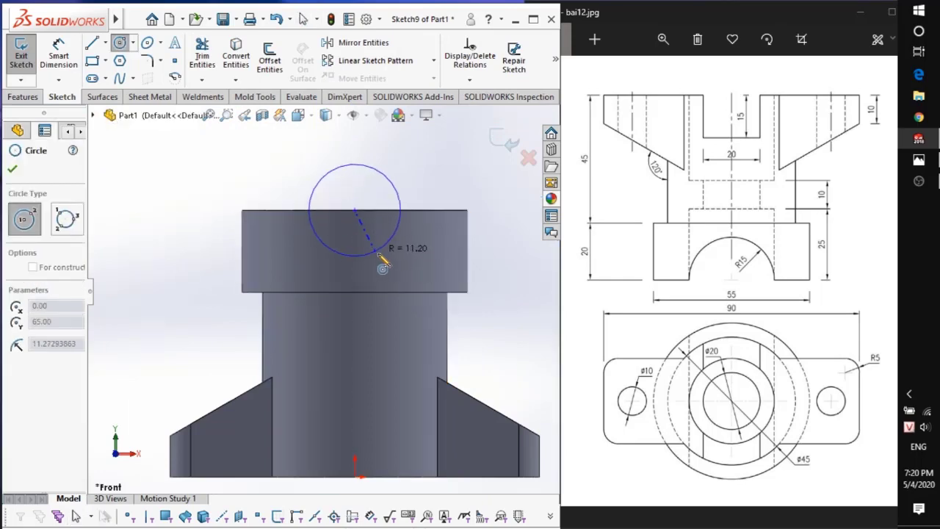
click(379, 255)
Dimension the diameter of the Front Plane circle as 30 mm
right_drag(380, 256, 395, 191)
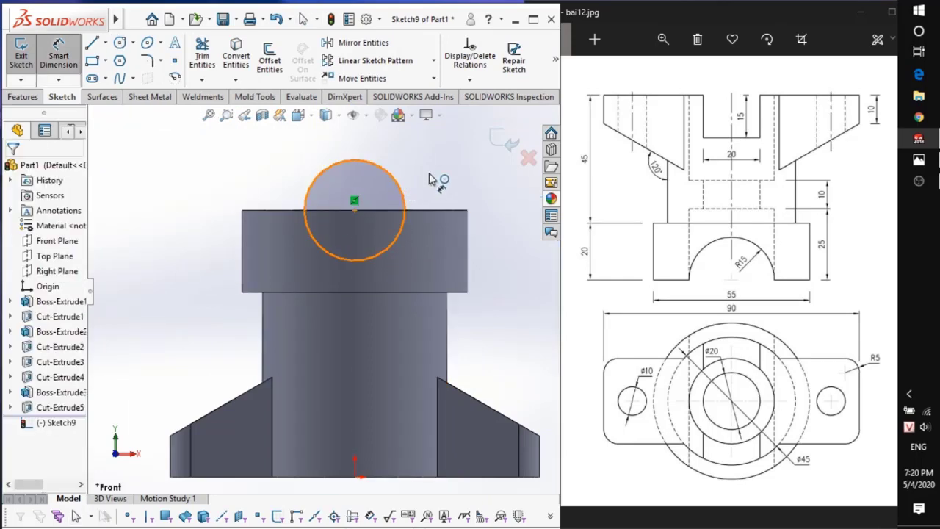
click(401, 192)
click(481, 156)
text(30)
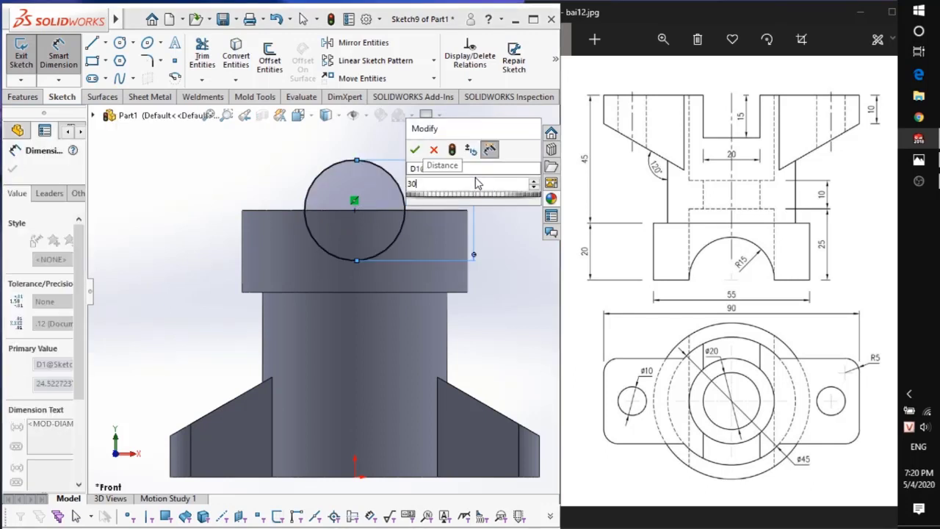
key(Return)
key(Escape)
key(Escape)
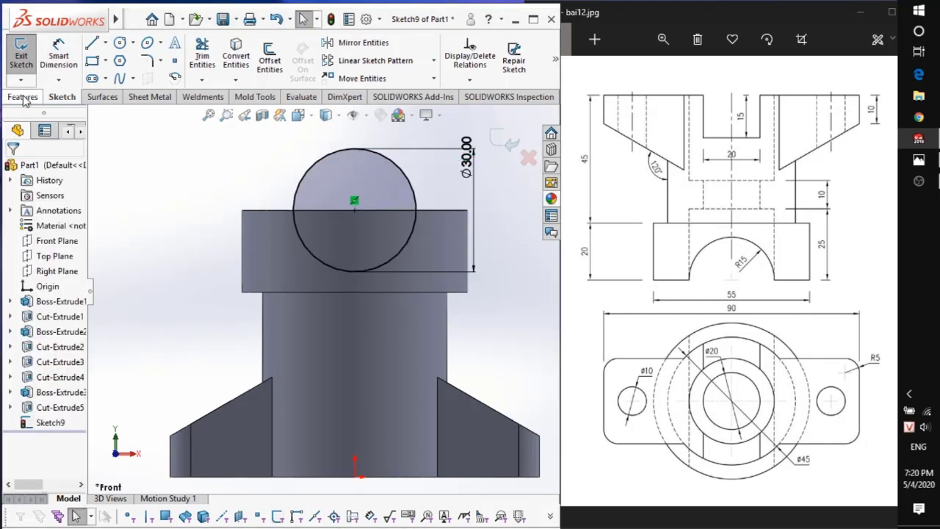
Cut-extrude the 30 mm circle through the 55 mm disc using the Mid Plane end condition with a depth of 80 mm
click(22, 97)
click(210, 65)
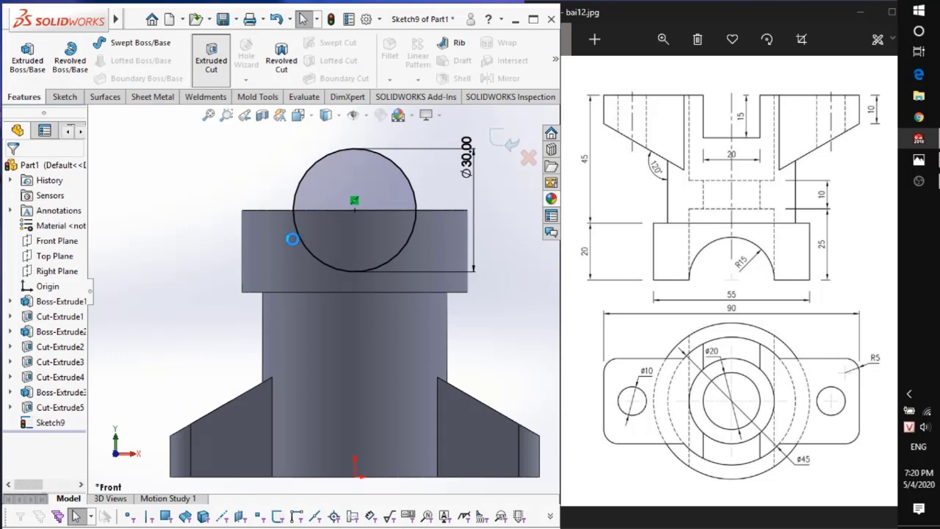
click(57, 252)
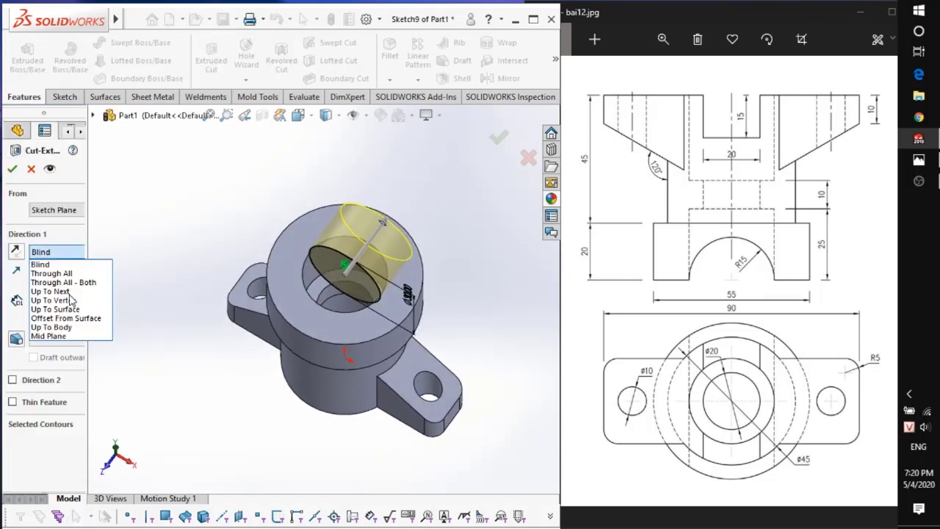
click(48, 336)
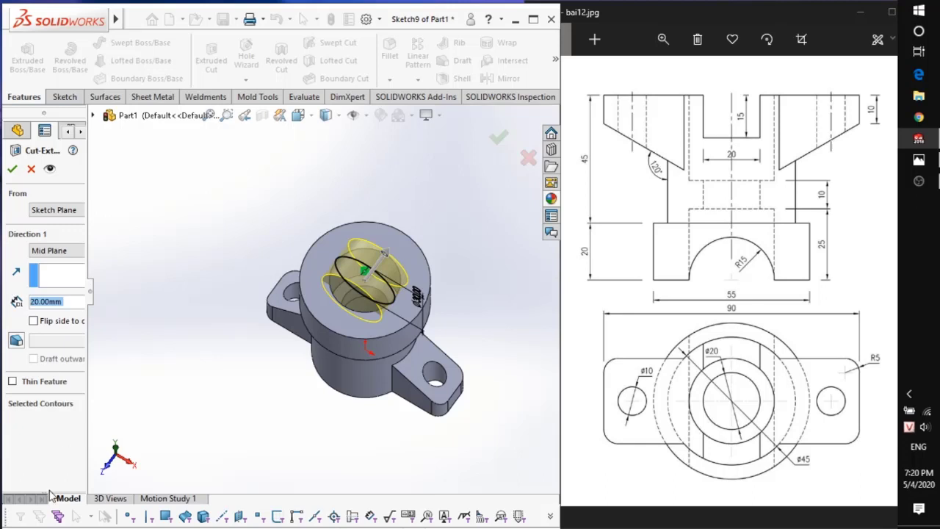
drag(89, 293, 113, 297)
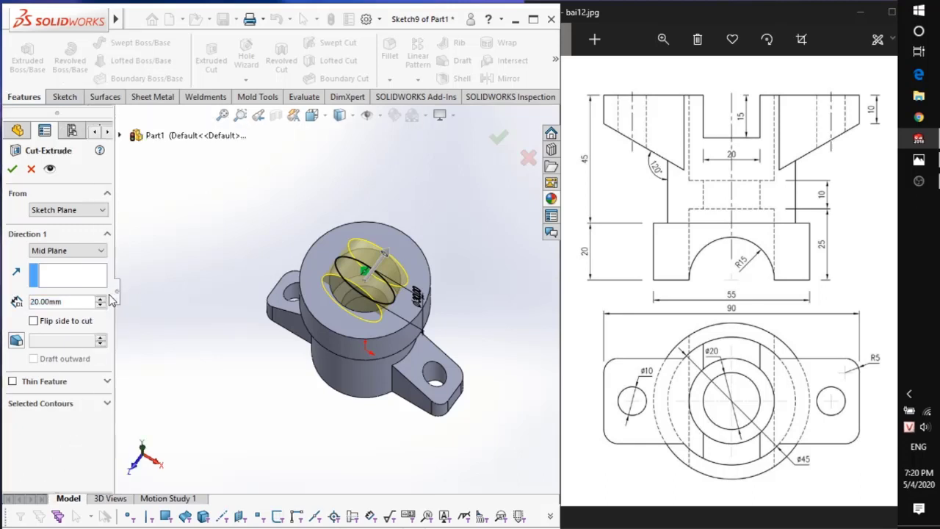
click(102, 299)
click(101, 299)
click(101, 298)
click(101, 298)
click(102, 299)
click(101, 299)
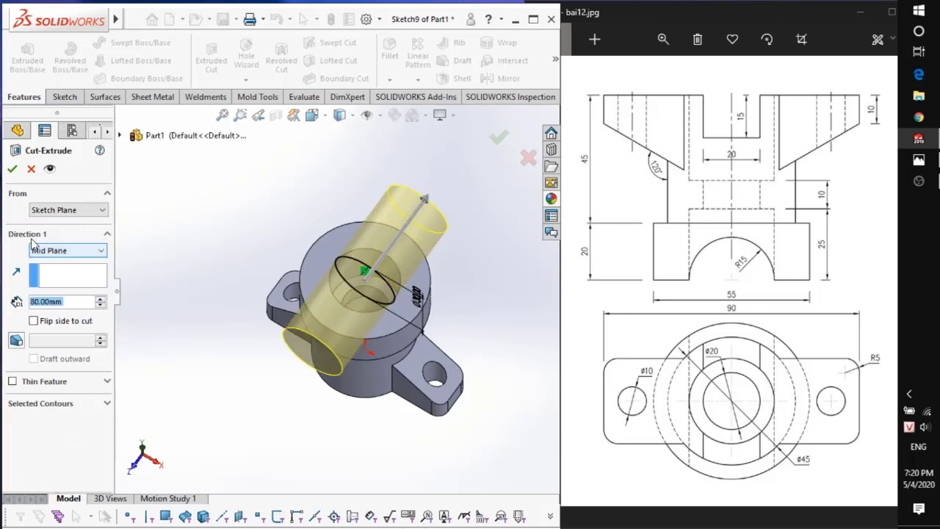
scroll(409, 305, up, 1)
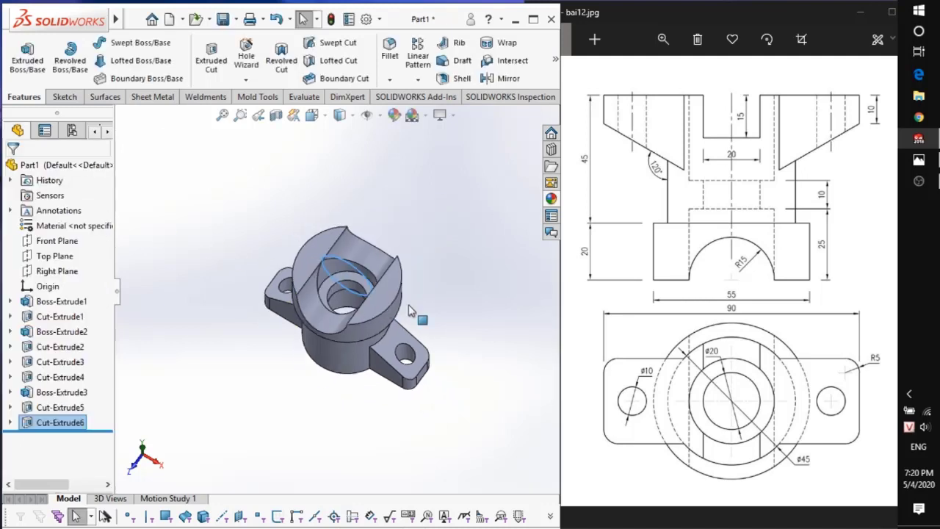
Sketch a centre rectangle about 31.4 mm wide and 25.4 mm high on the Front Plane, centred on the origin
middle_drag(416, 302, 329, 178)
middle_drag(371, 363, 423, 377)
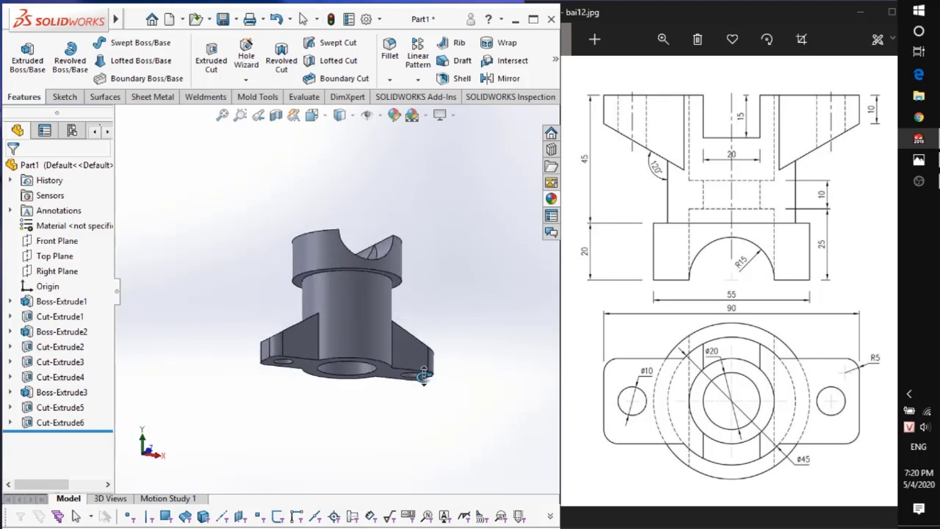
click(62, 243)
click(75, 222)
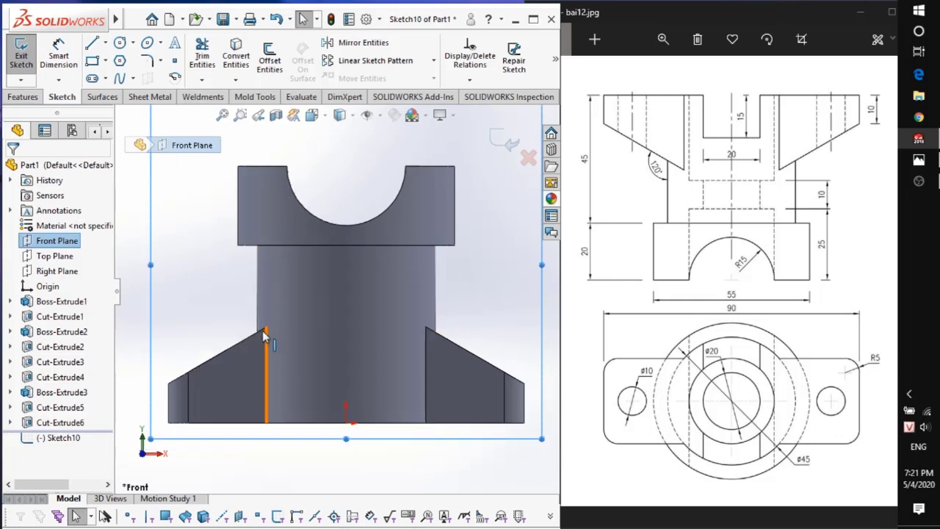
key(r)
click(67, 219)
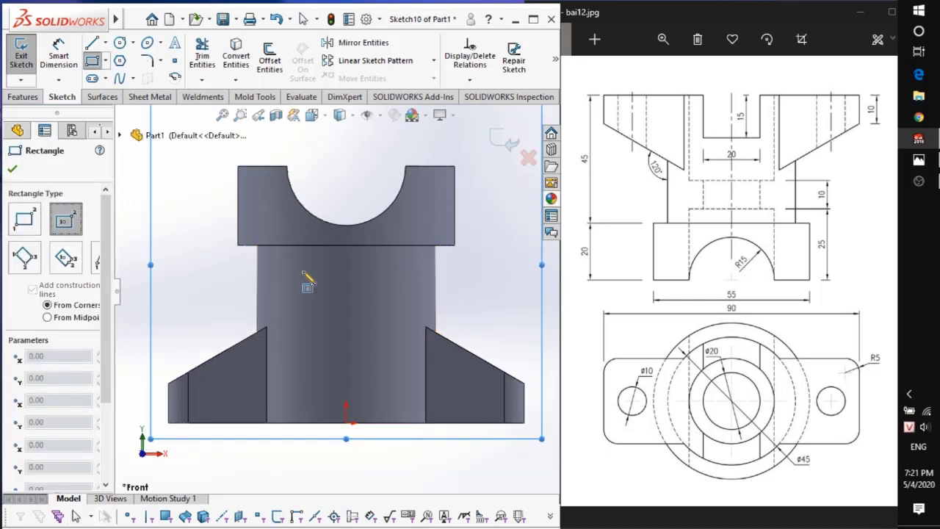
click(346, 423)
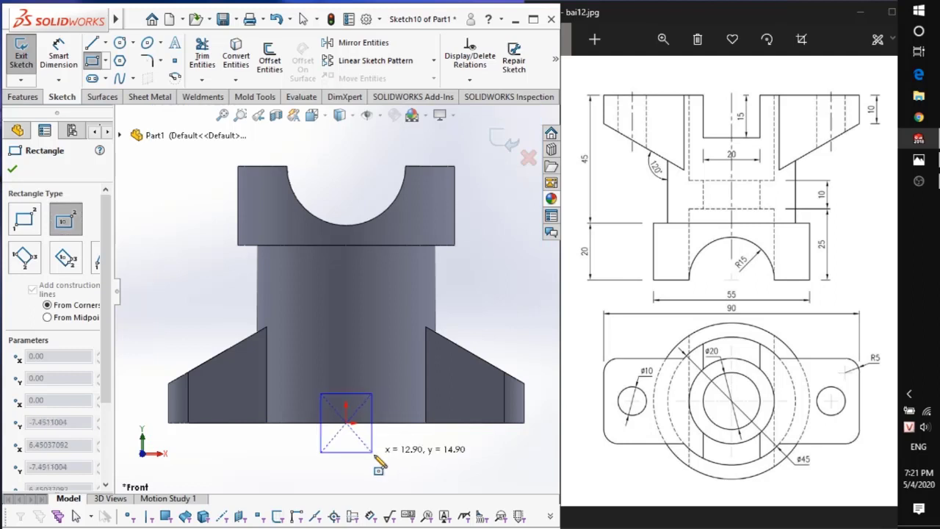
click(408, 472)
Dimension the rectangle's width as 20 mm and its height as 30 mm
right_drag(383, 471, 369, 378)
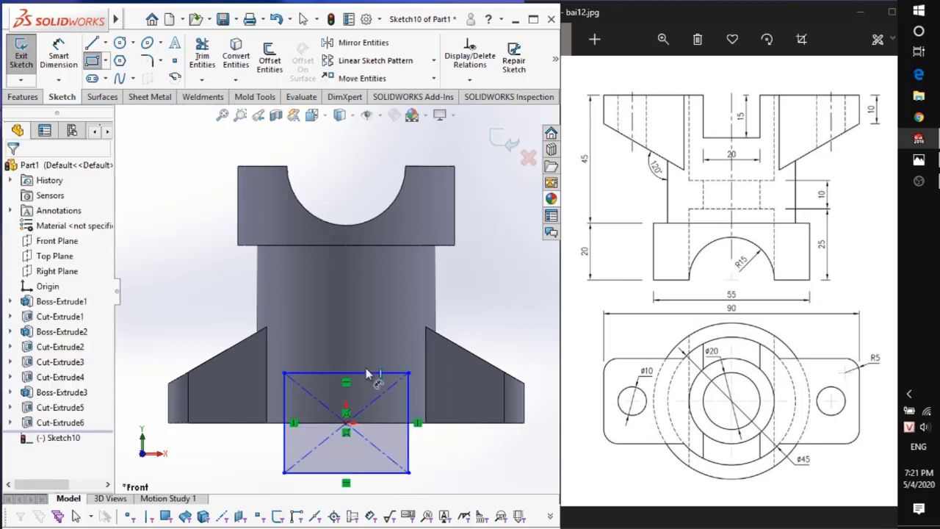
click(366, 373)
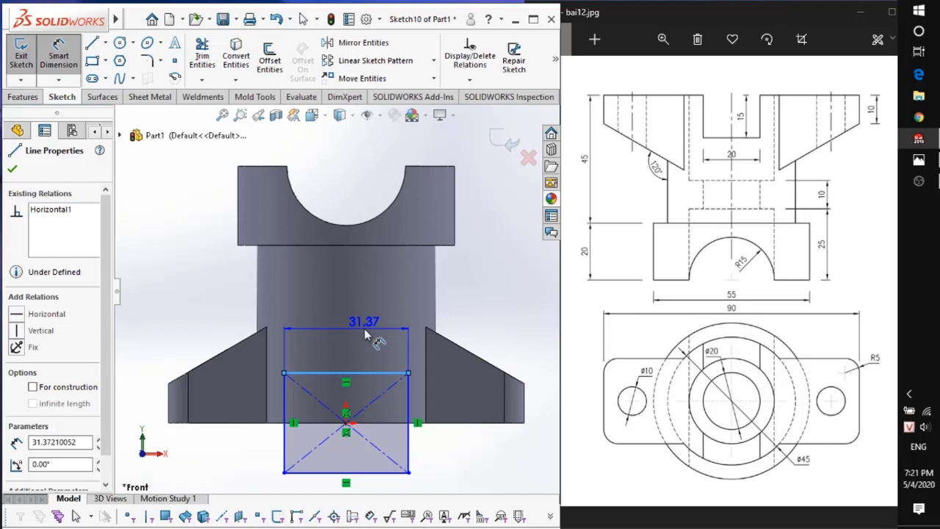
click(365, 328)
text(20)
key(Return)
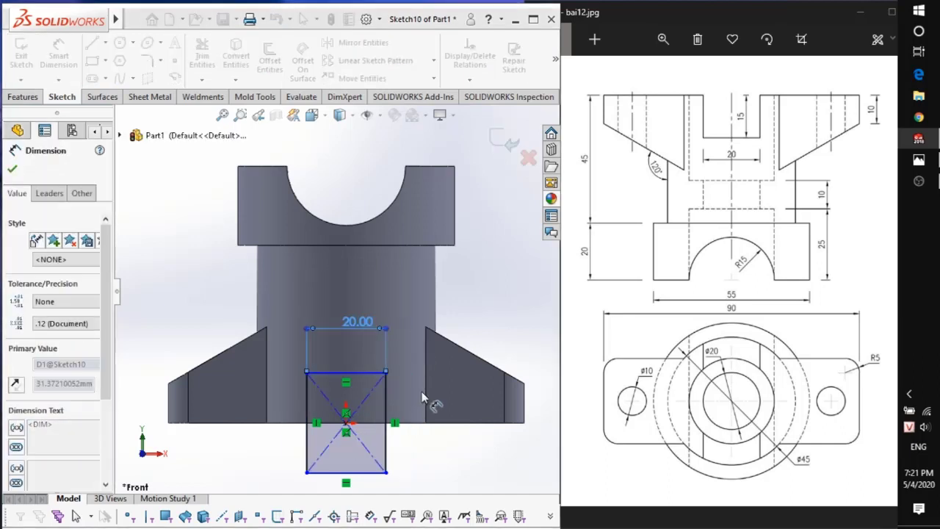
click(385, 402)
click(413, 404)
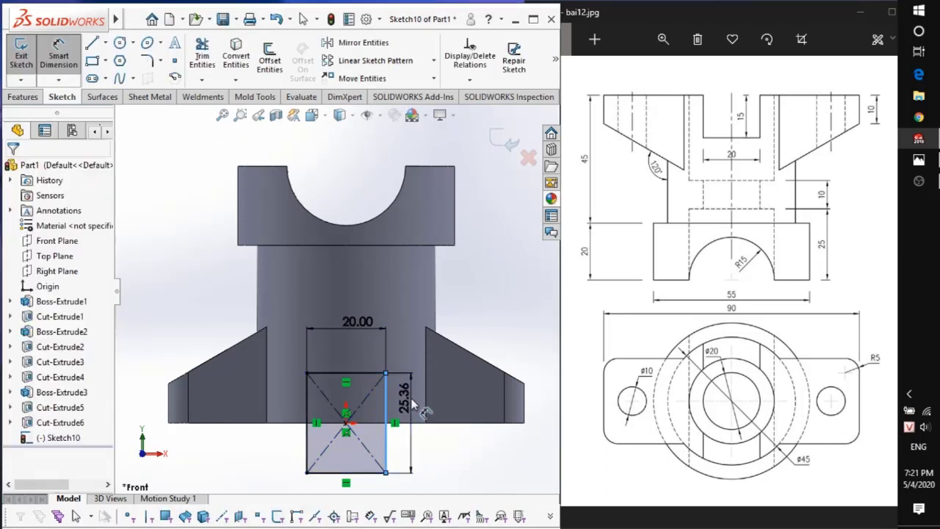
text(30)
key(Return)
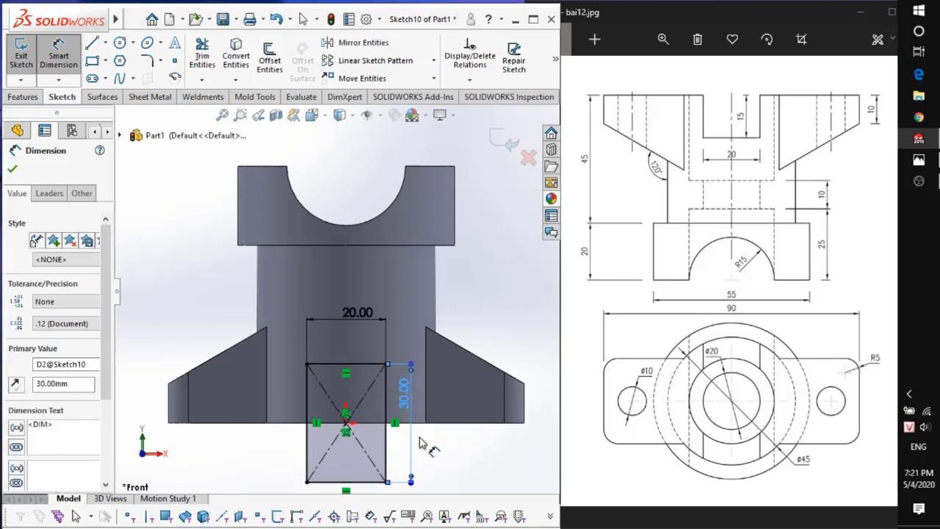
key(Escape)
Cut-extrude the 20 by 30 mm rectangle through the flanged end using the Mid Plane end condition with a depth of 130 mm
click(22, 97)
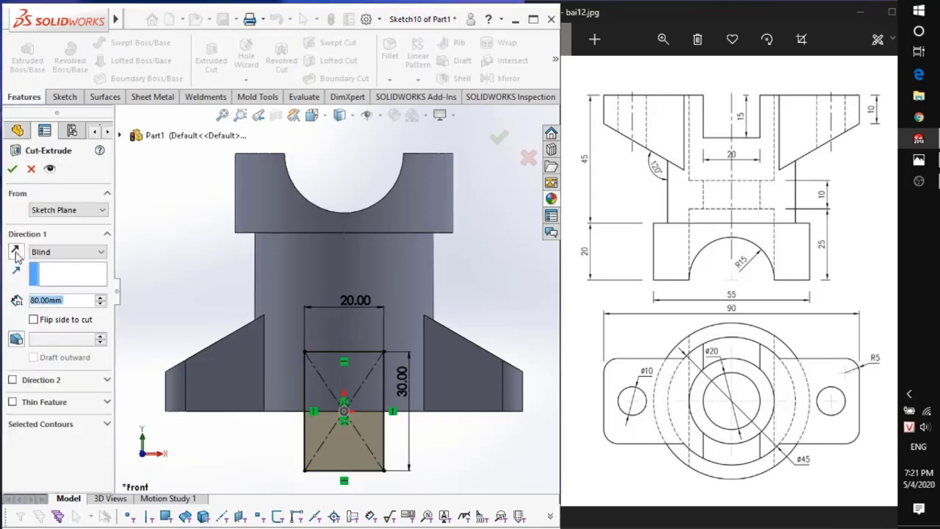
click(48, 252)
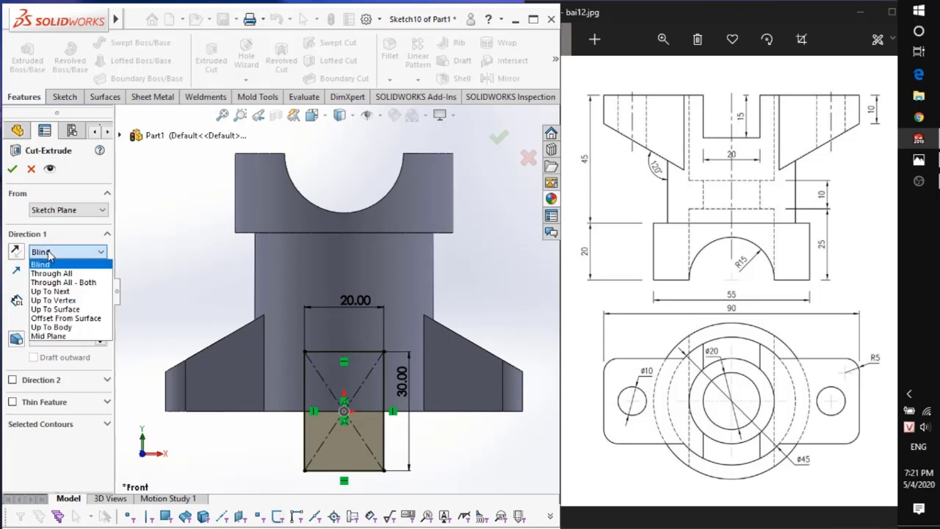
click(70, 337)
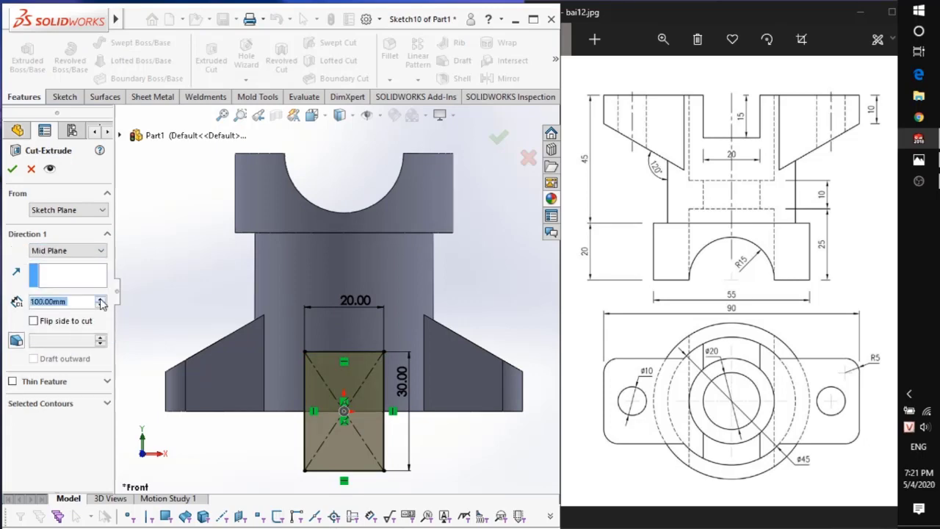
key(ctrl+7)
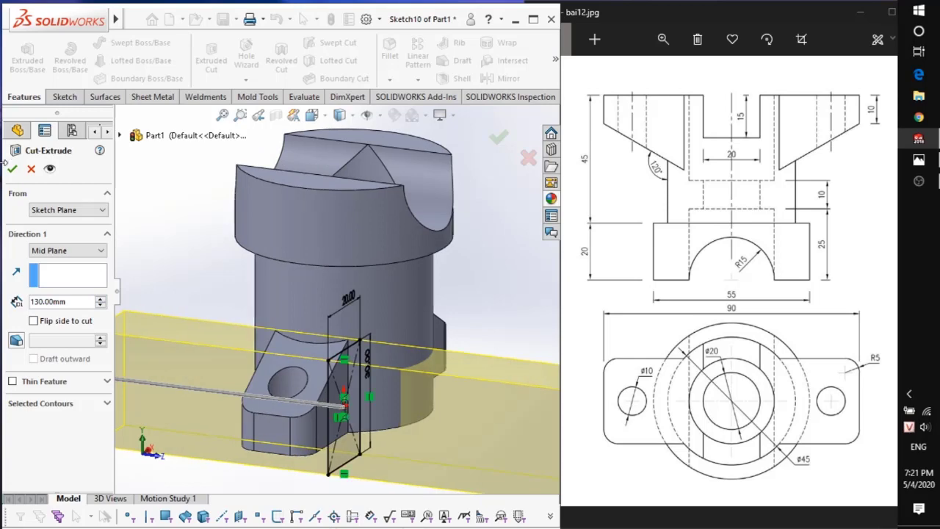
key(Return)
key(f)
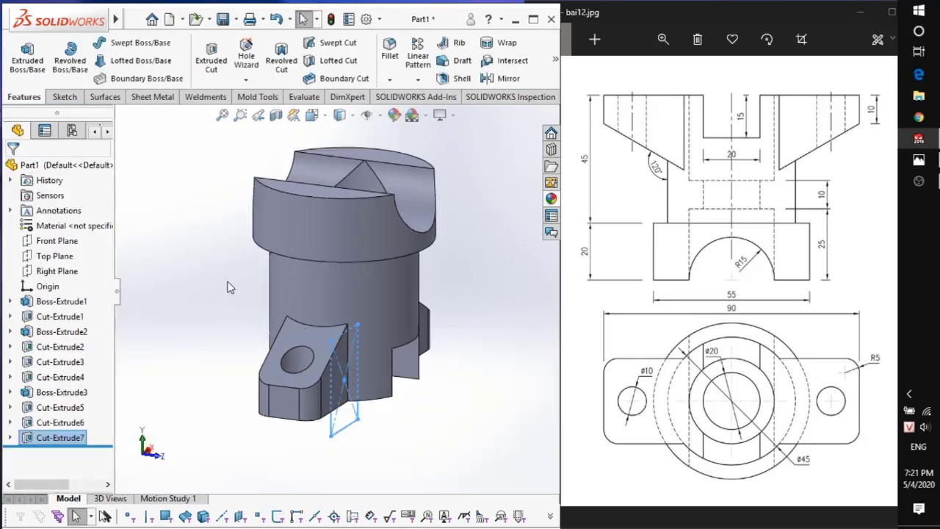
Maximize the modelling window and examine the bracket's slotted end, stepped bore and flange holes from several directions
middle_drag(219, 294, 139, 120)
scroll(306, 294, down, 4)
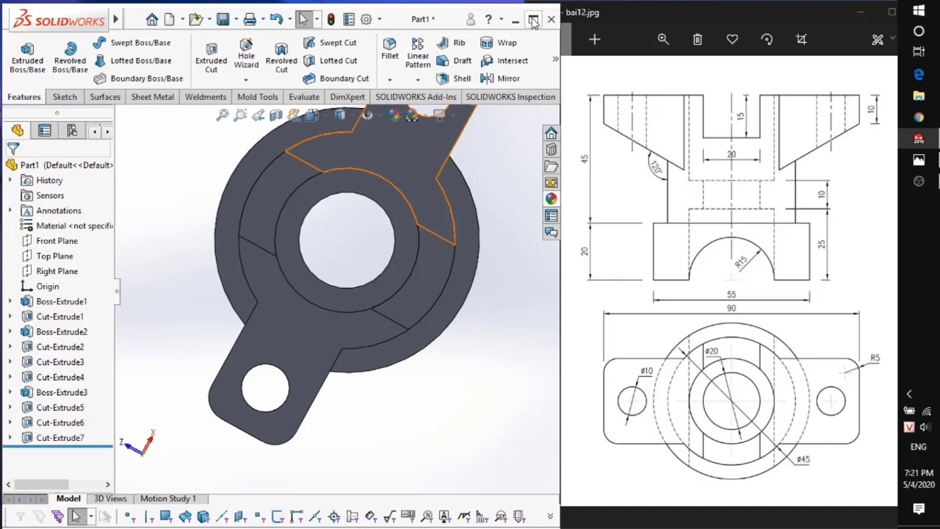
middle_drag(436, 314, 298, 237)
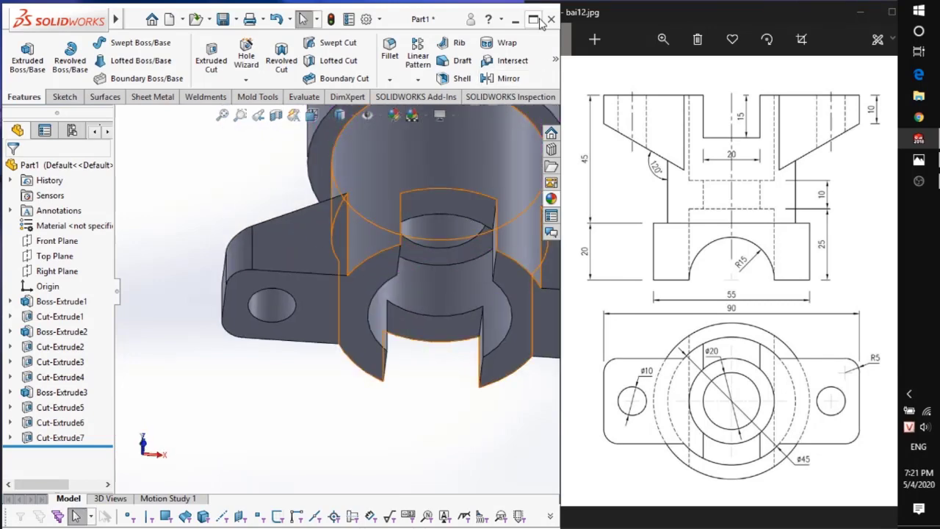
click(535, 20)
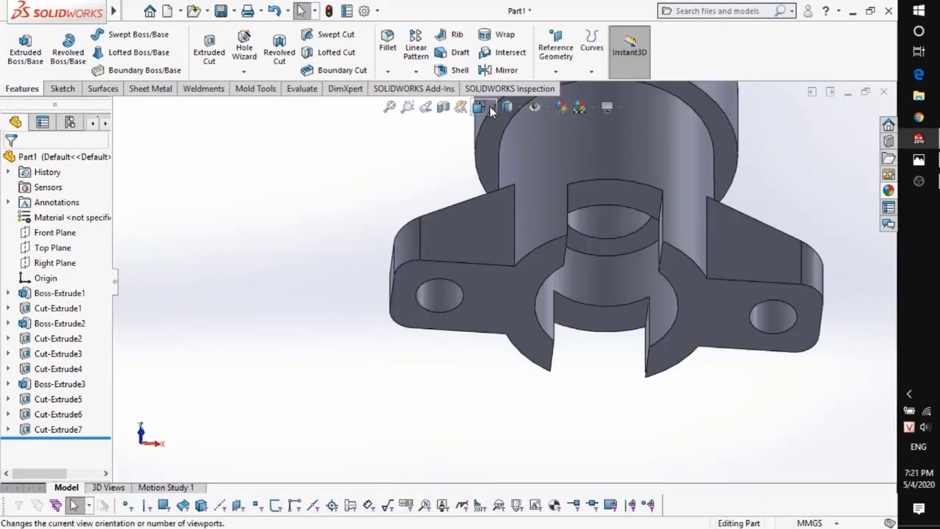
click(491, 106)
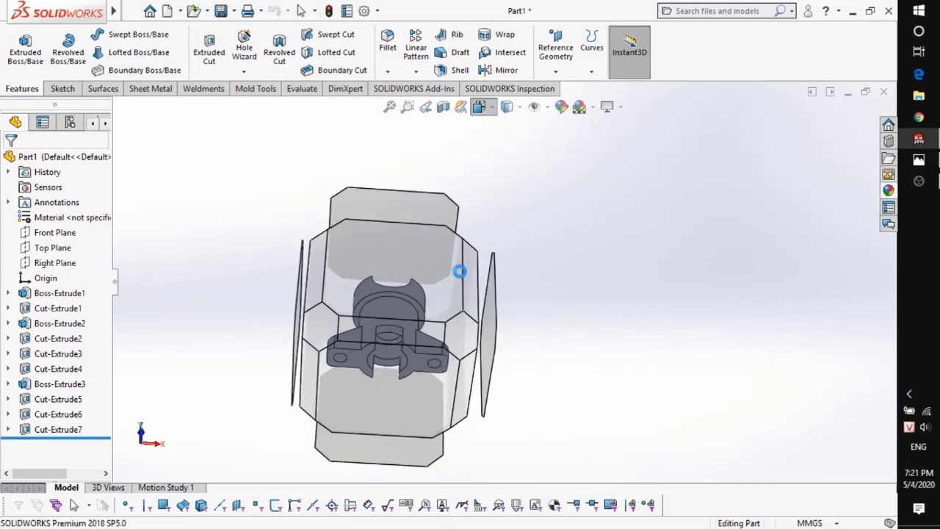
middle_drag(475, 336, 340, 116)
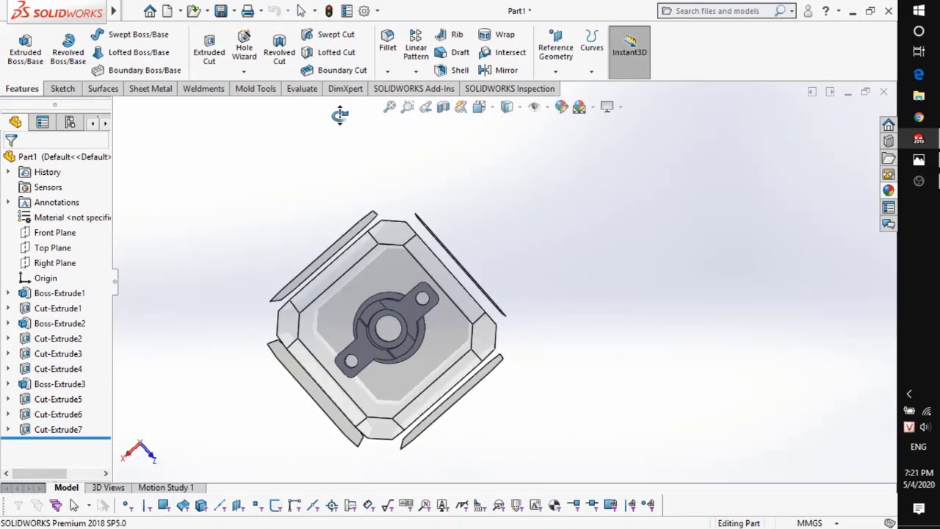
middle_drag(457, 433, 348, 341)
click(374, 429)
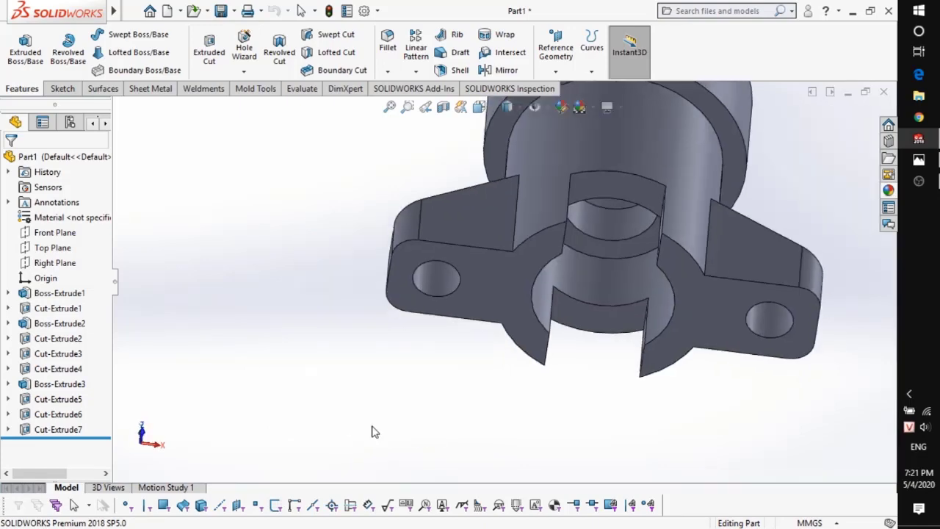
middle_drag(561, 321, 749, 416)
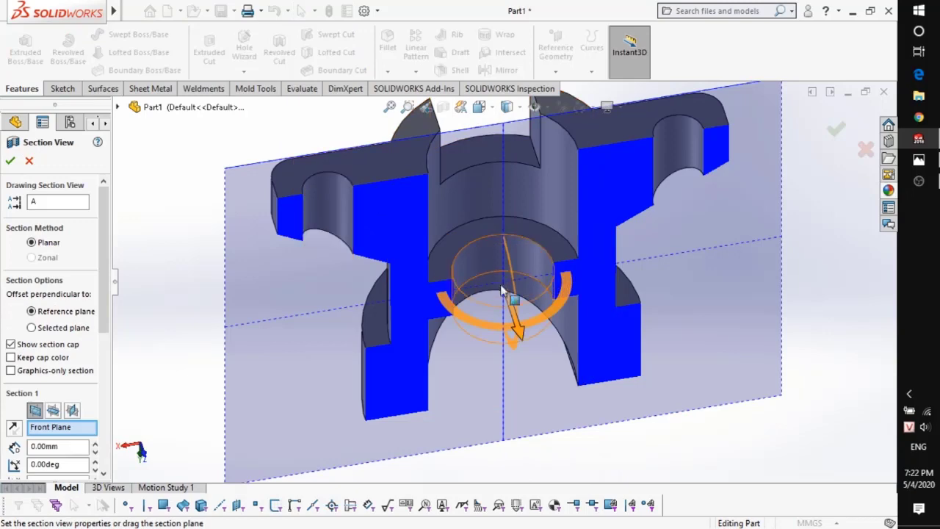
Section the bracket parallel to the Front Plane at a 1 mm offset, inspect the bore profile, and turn the section view off
mouse_move(518, 337)
mouse_down()
mouse_move(535, 365)
mouse_move(541, 412)
mouse_move(510, 321)
mouse_move(471, 279)
mouse_move(504, 374)
mouse_move(507, 350)
mouse_up()
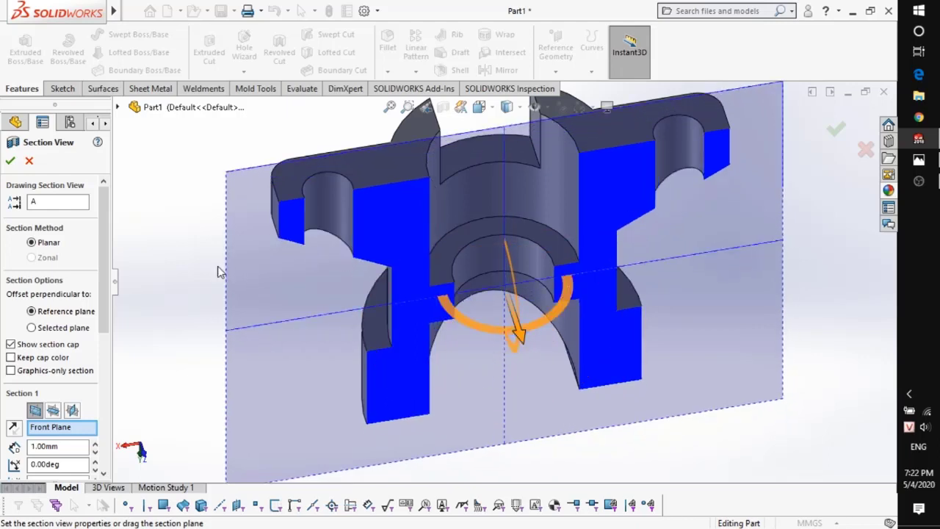
click(11, 160)
scroll(563, 302, up, 5)
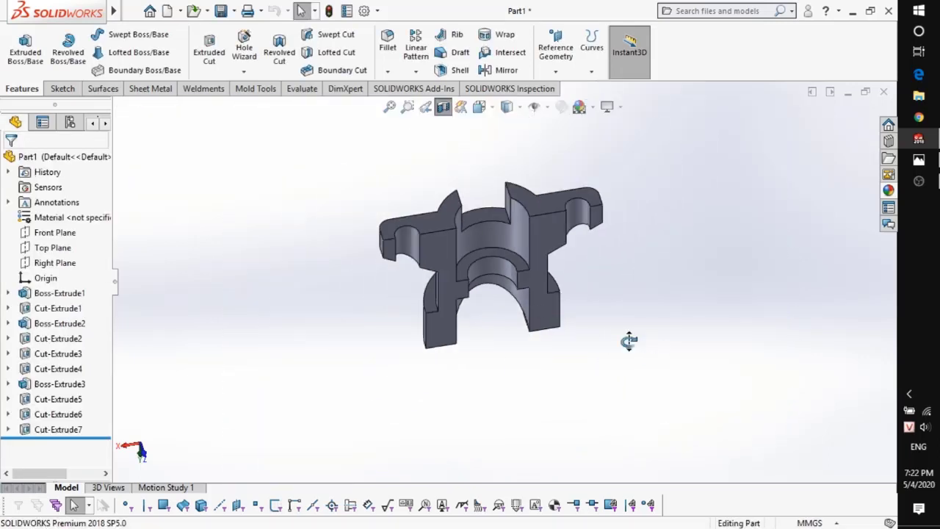
middle_drag(629, 341, 649, 293)
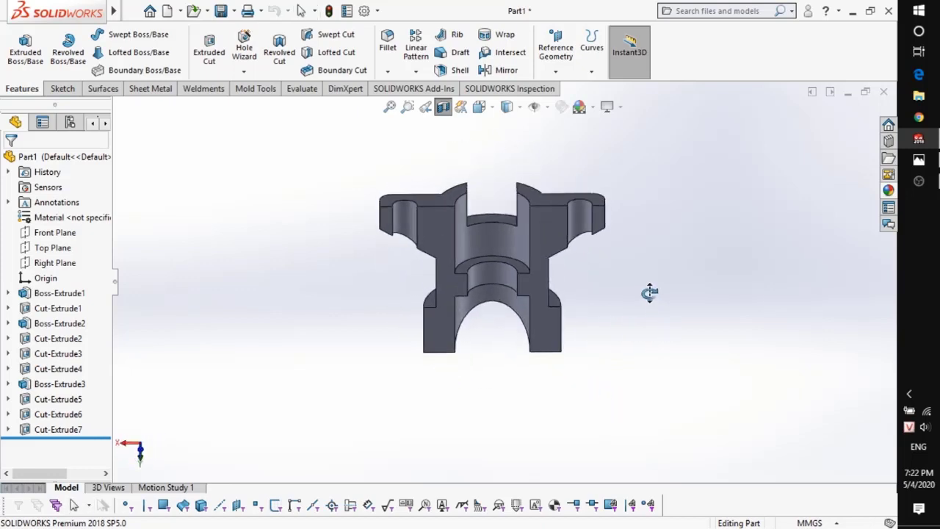
click(443, 106)
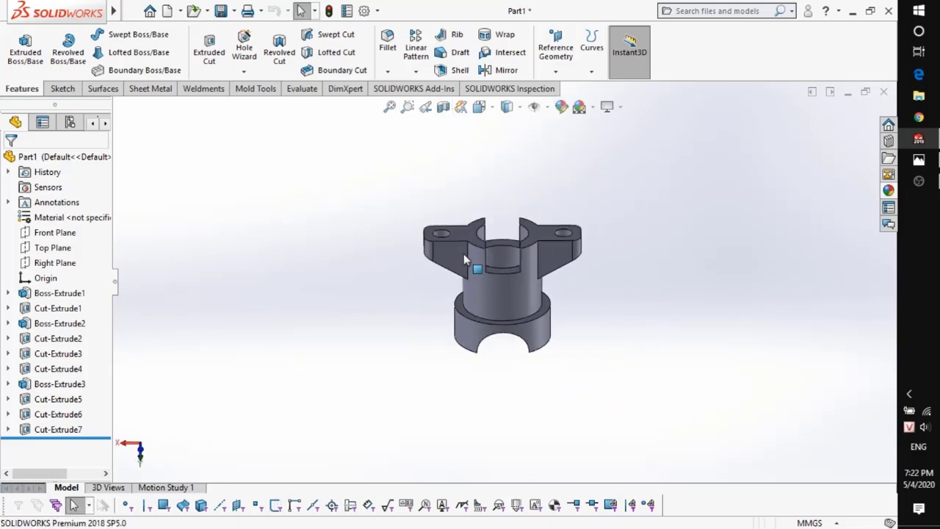
middle_drag(463, 253, 802, 163)
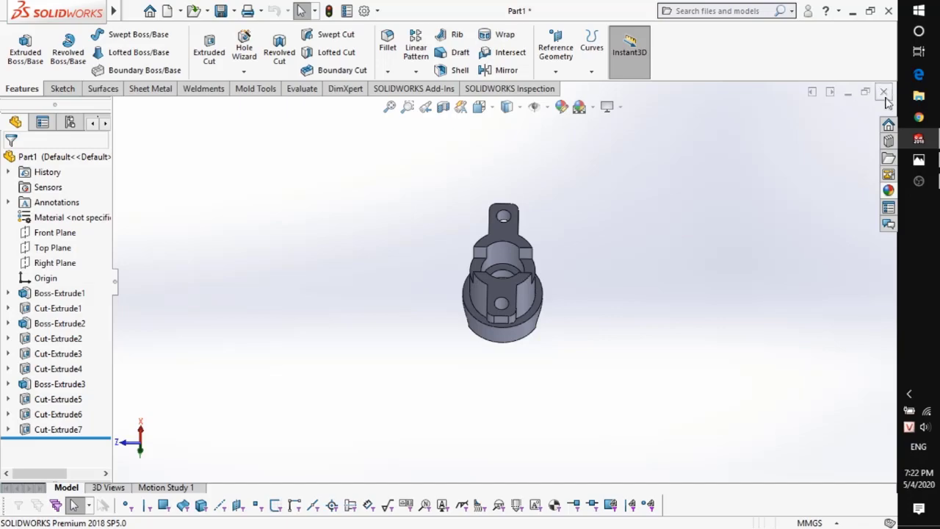